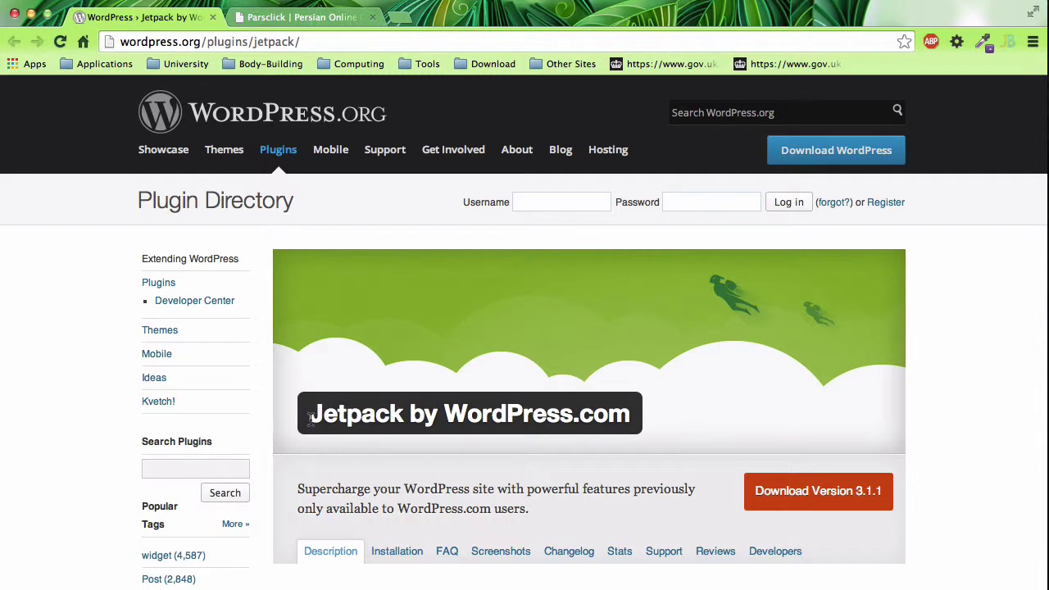
Review the Jetpack by WordPress.com plugin page, then return to the local Parsclick site.
left_click_drag(310, 418, 640, 403)
left_click(643, 408)
scroll(584, 428, "down", 3)
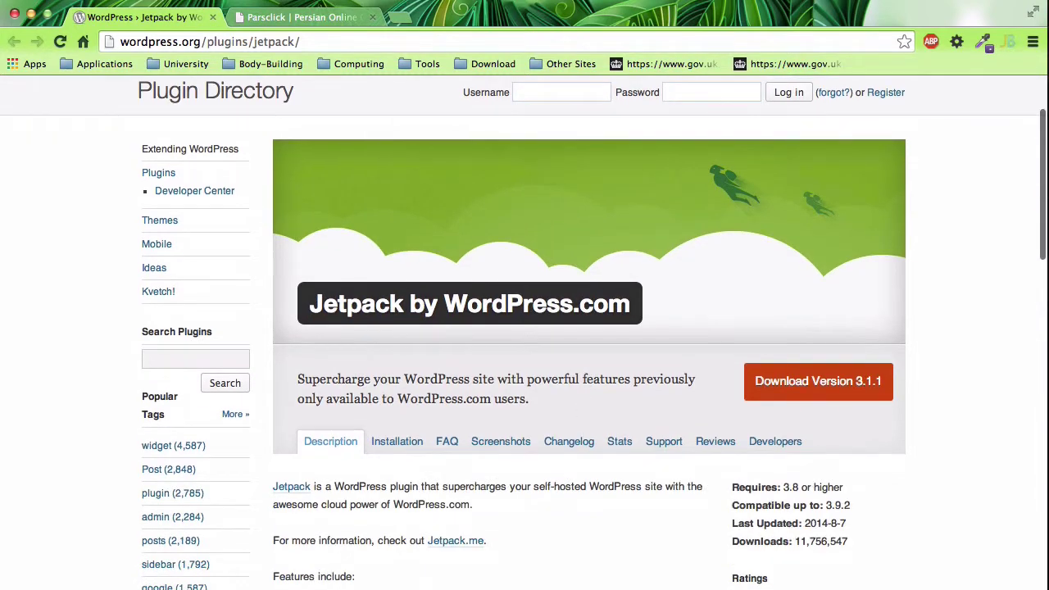
left_click(303, 16)
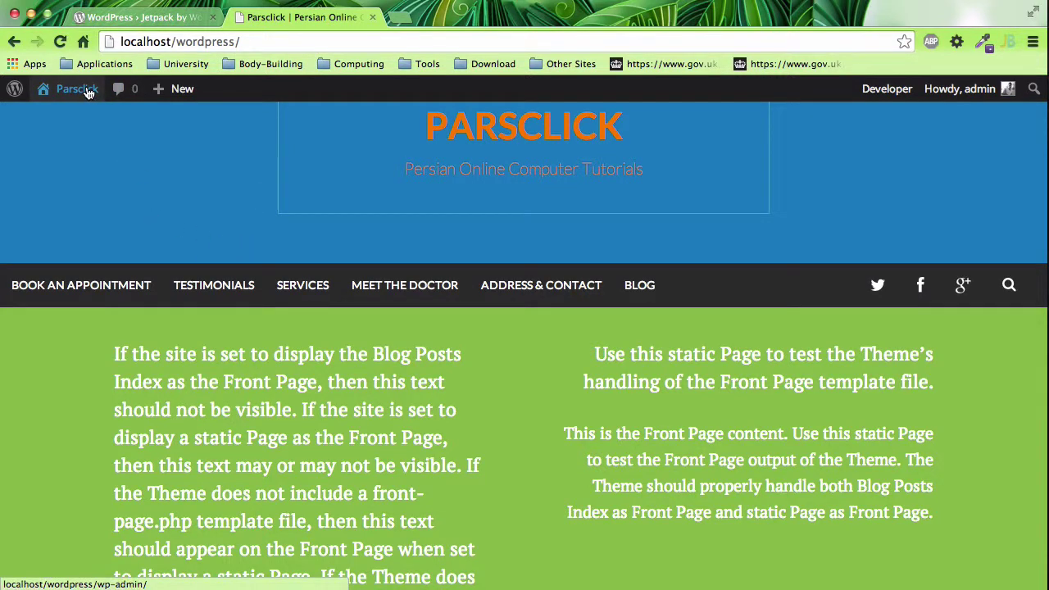
Go from the site dashboard to Plugins > Add New and focus the plugin search box.
mouse_move(77, 88)
left_click(54, 112)
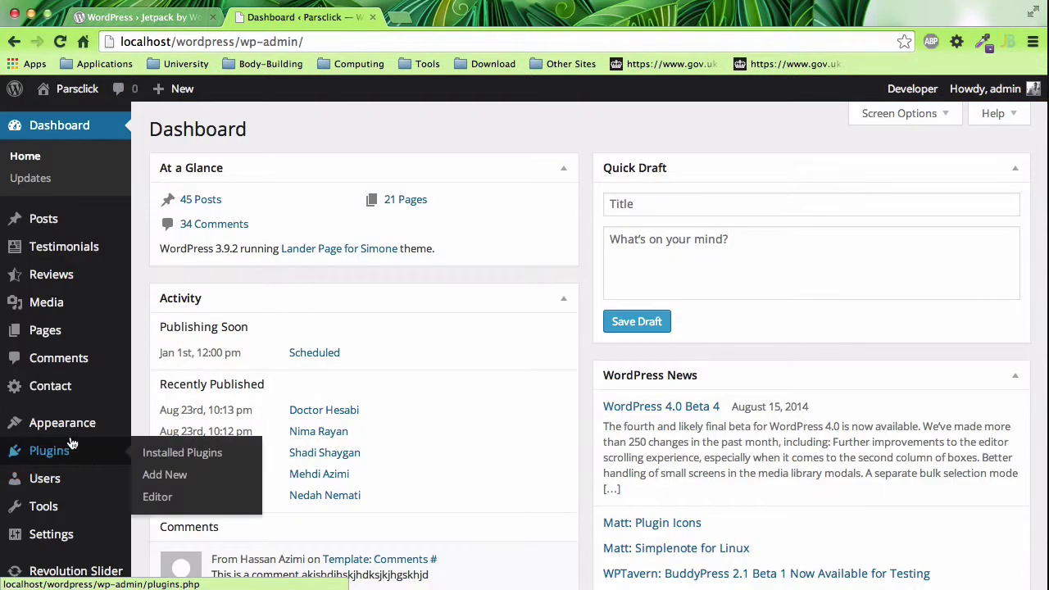
left_click(103, 453)
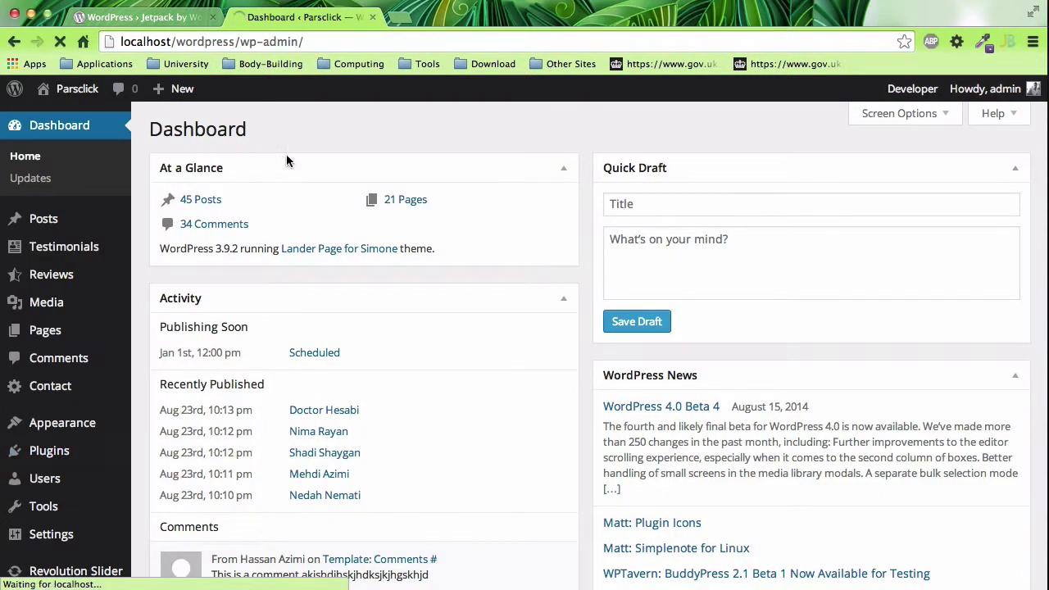
left_click(270, 135)
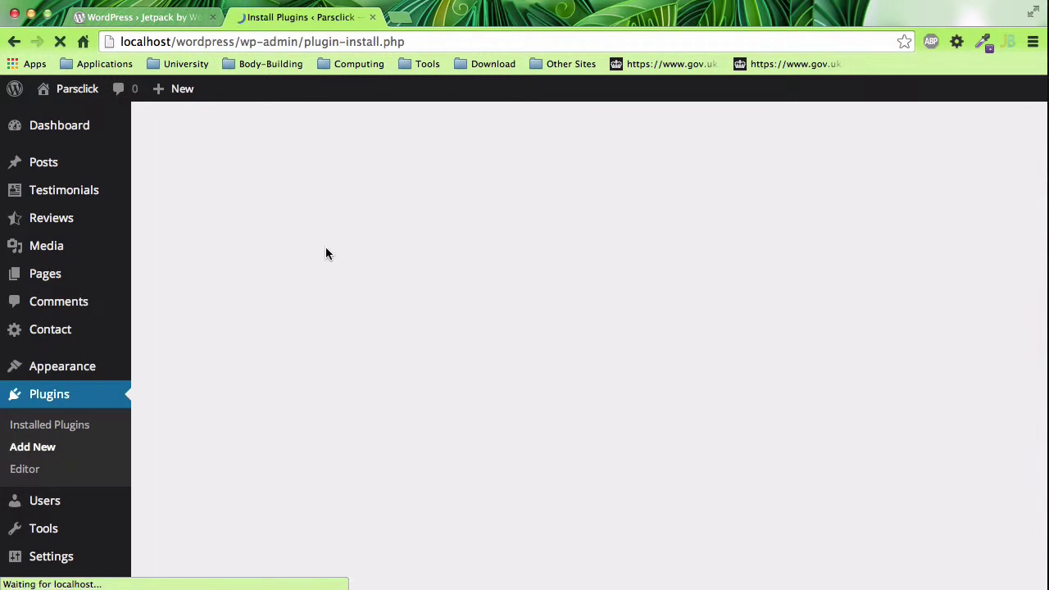
left_click(268, 257)
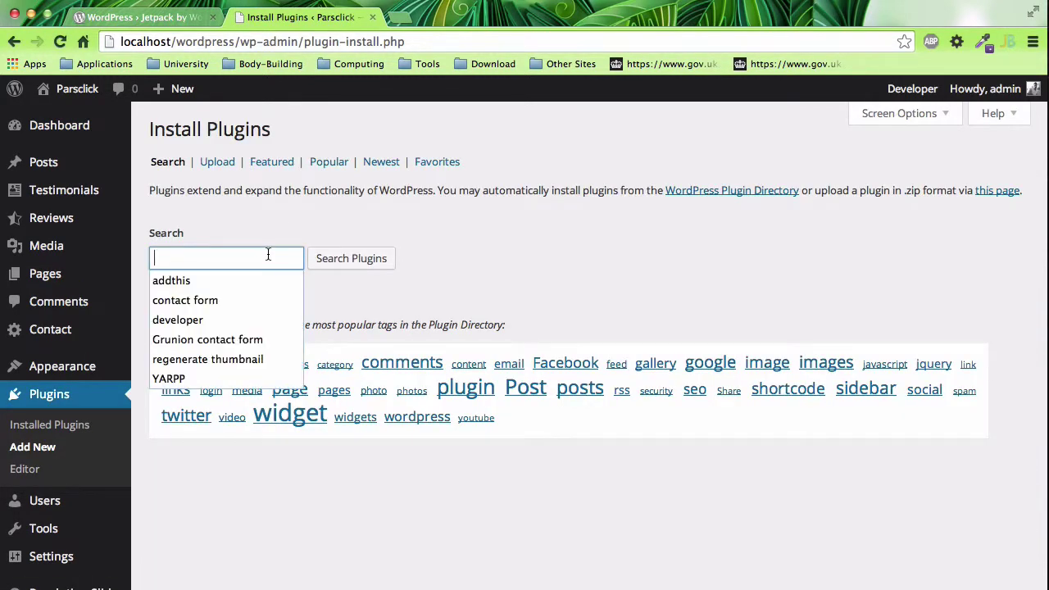
Copy the 'Jetpack by WordPress.com' title from wordpress.org and search Add Plugins for it.
left_click(172, 20)
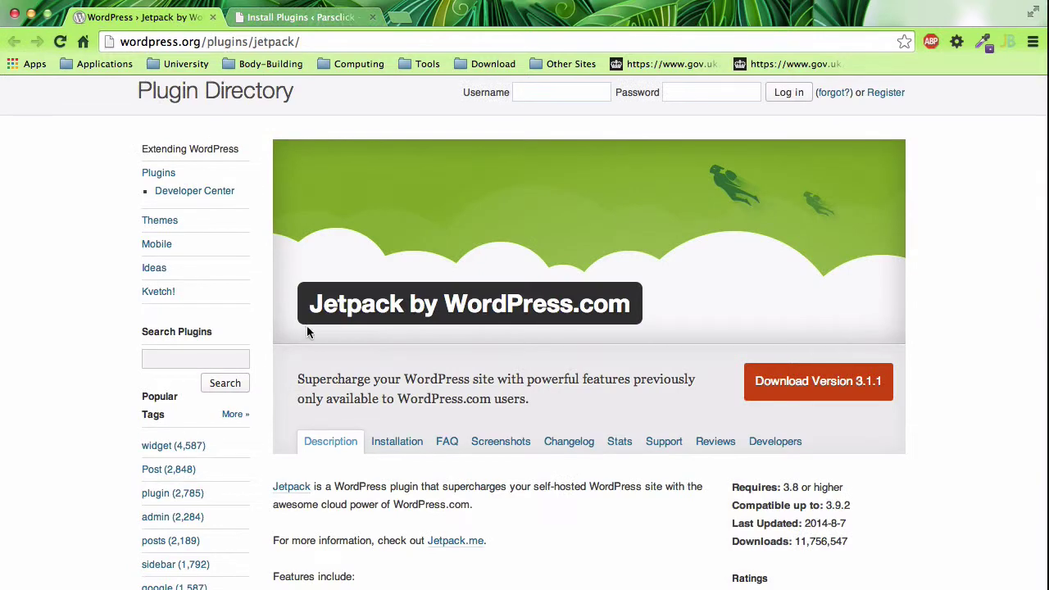
triple_click(633, 307)
key("super+c")
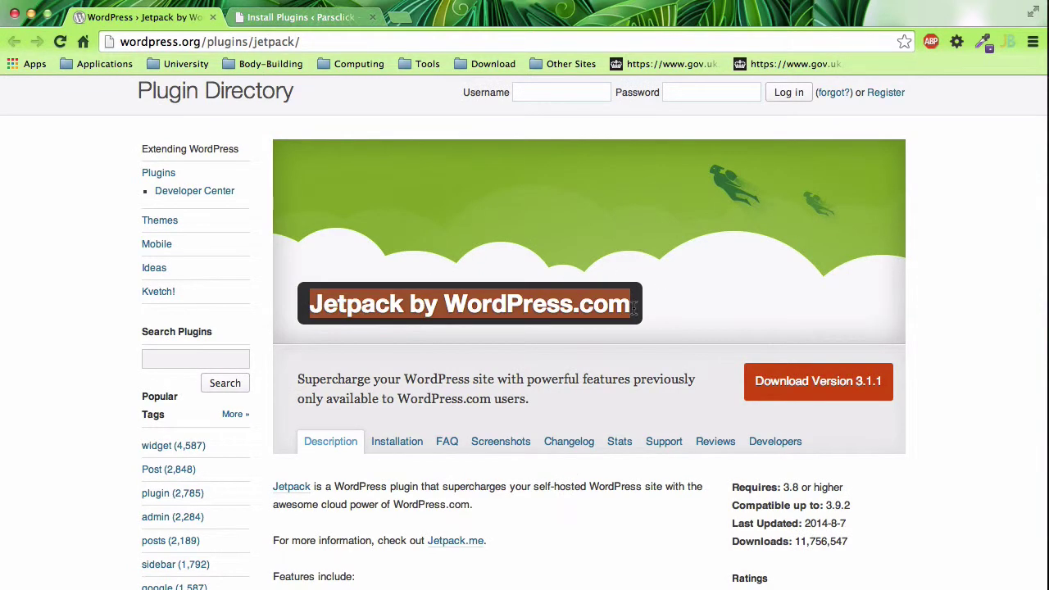
left_click(303, 17)
key("super+v")
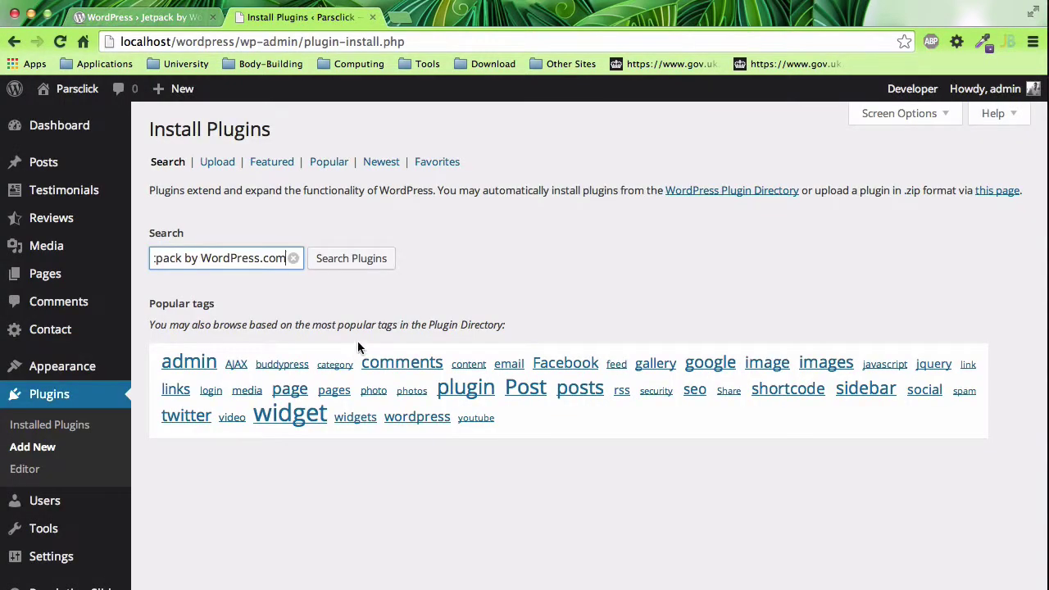
left_click(363, 257)
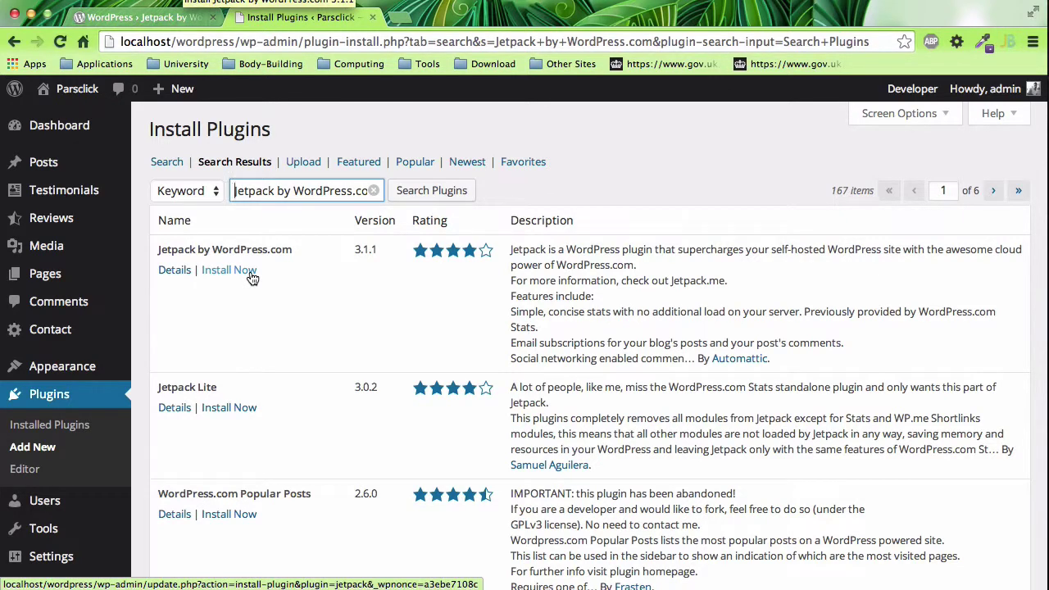
Install Jetpack by WordPress.com 3.1.1, confirm the prompt, and activate the plugin.
left_click(252, 276)
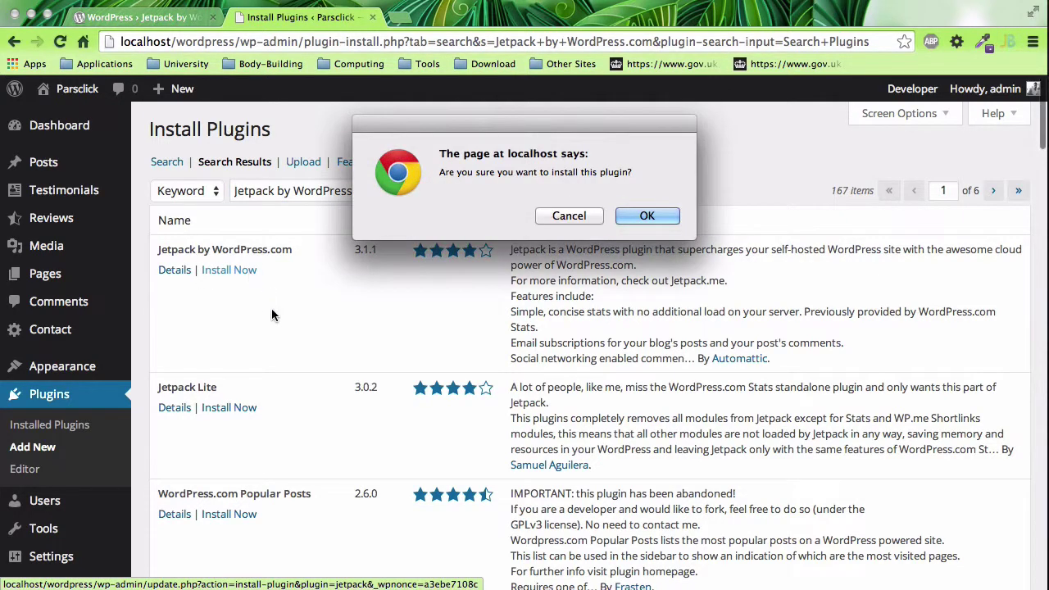
left_click(647, 216)
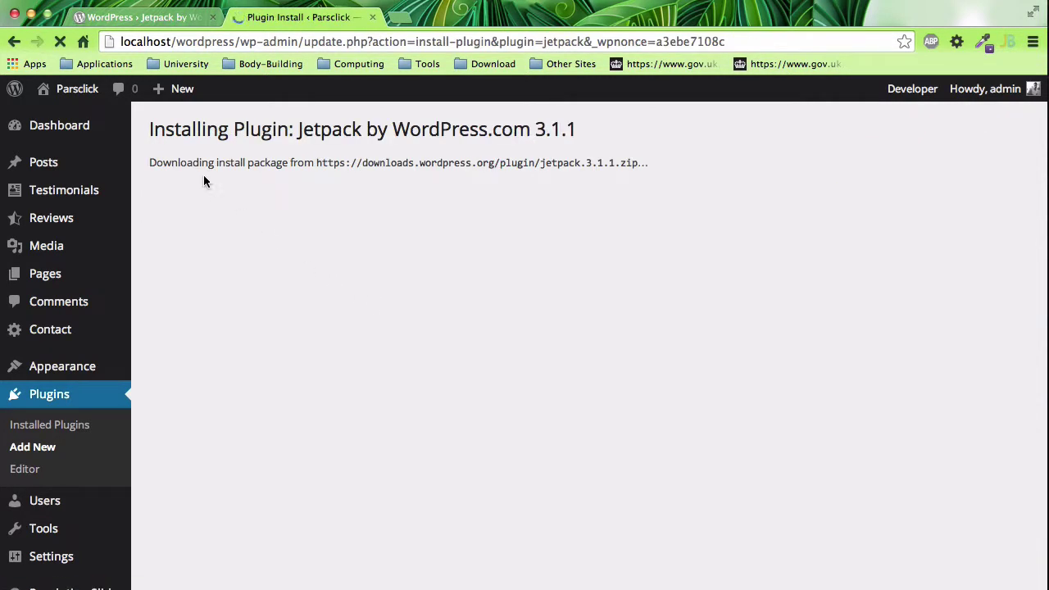
left_click_drag(148, 160, 303, 163)
left_click(309, 154)
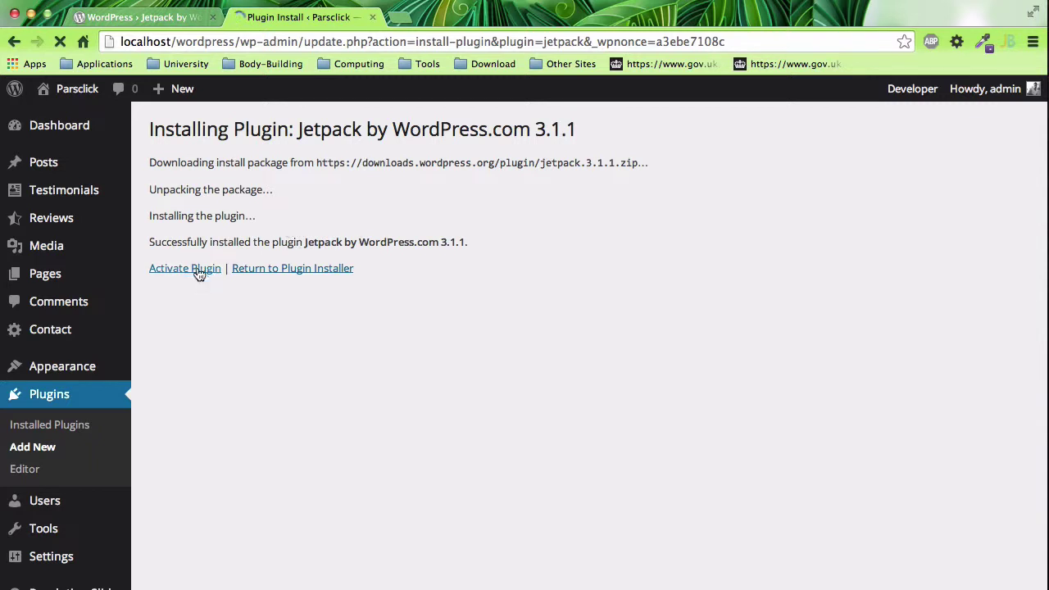
left_click(200, 269)
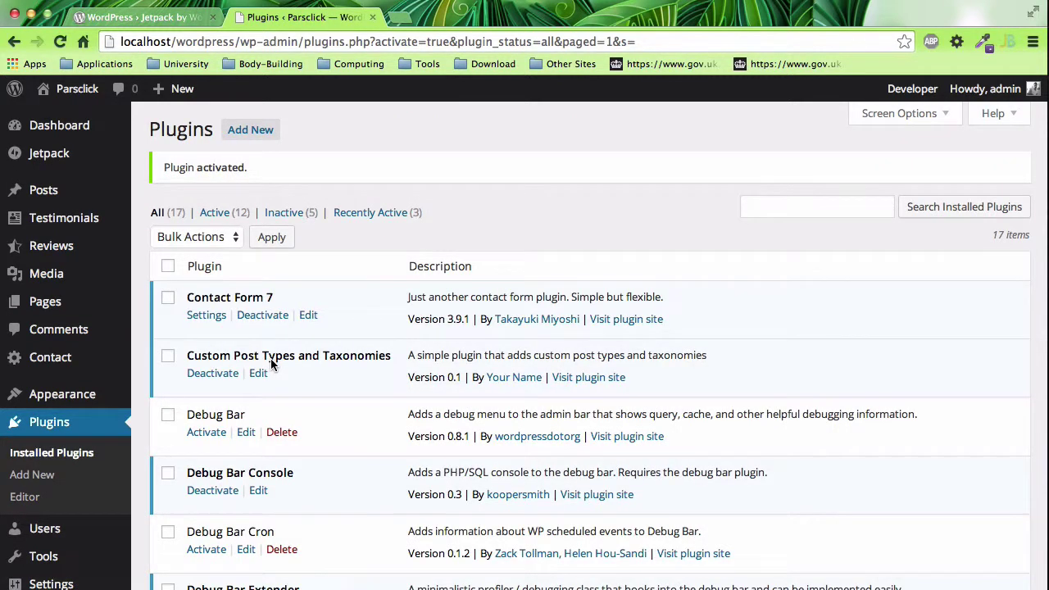
scroll(209, 349, "down", 1)
scroll(206, 345, "up", 1)
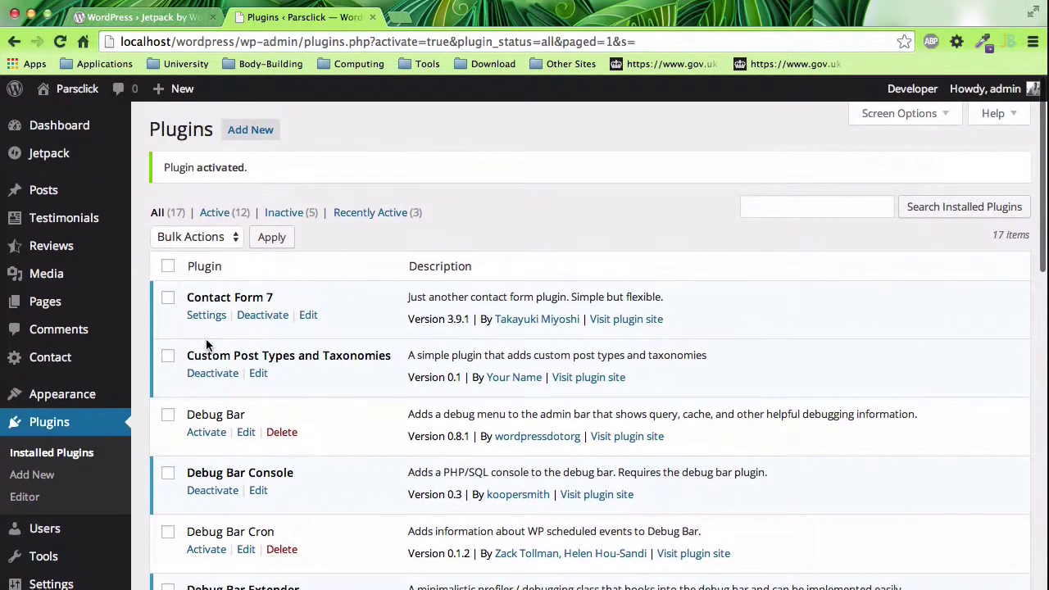
left_click(45, 158)
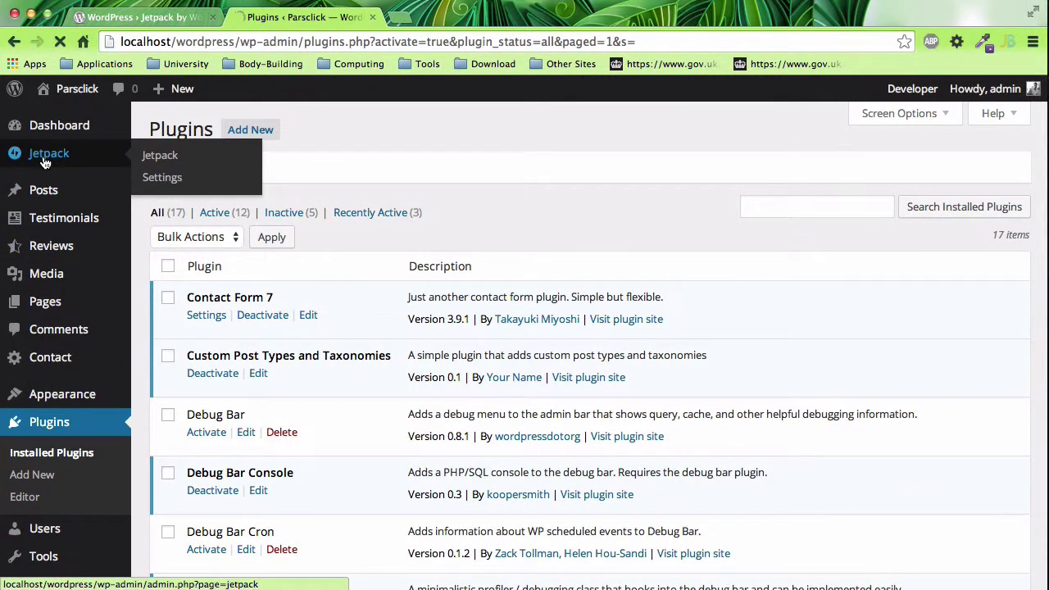
scroll(247, 379, "down", 10)
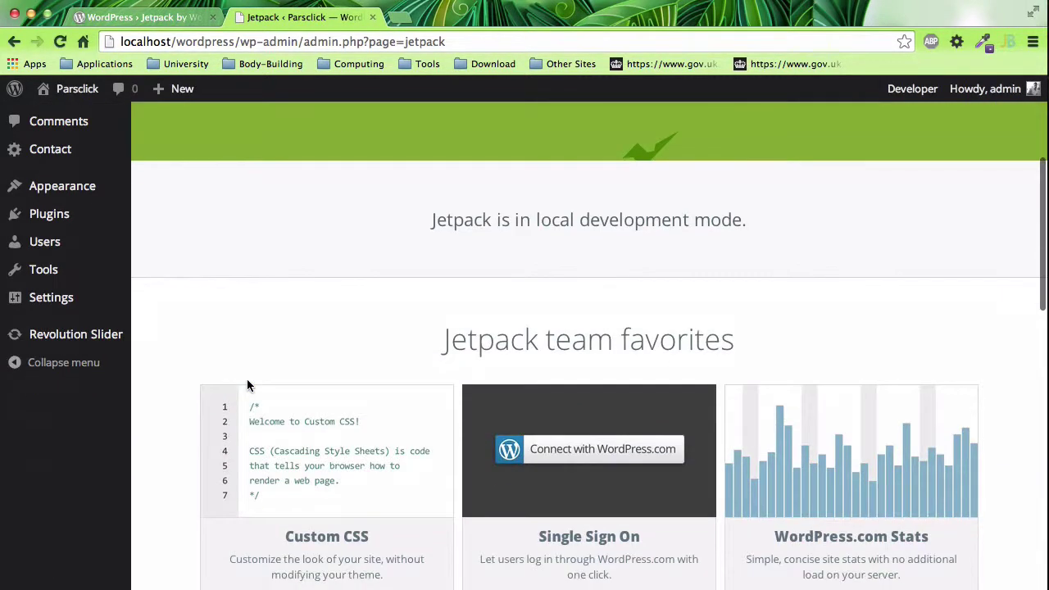
scroll(247, 378, "down", 5)
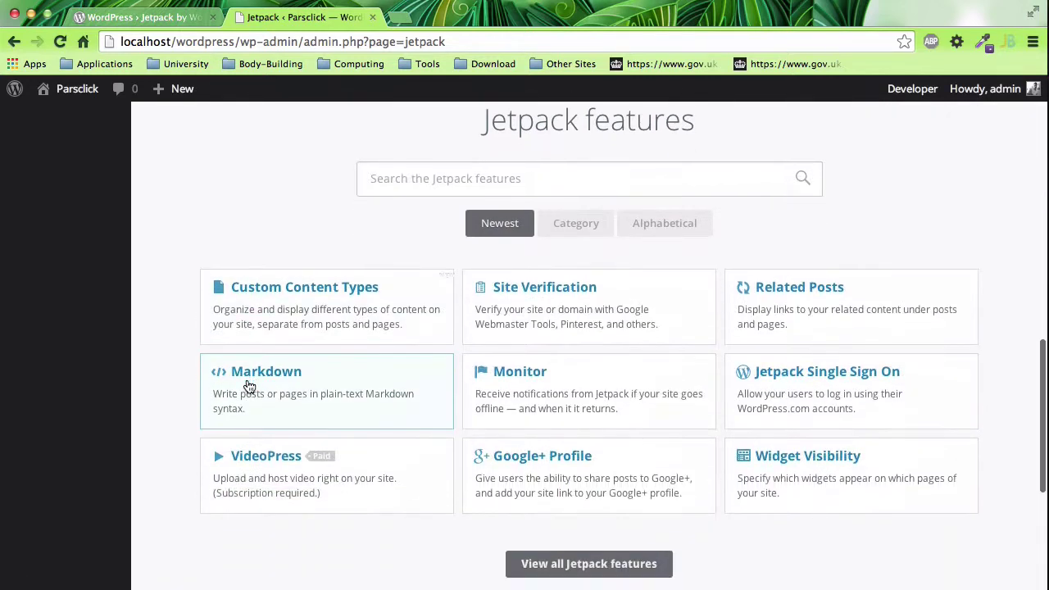
scroll(247, 379, "up", 15)
scroll(250, 388, "up", 1)
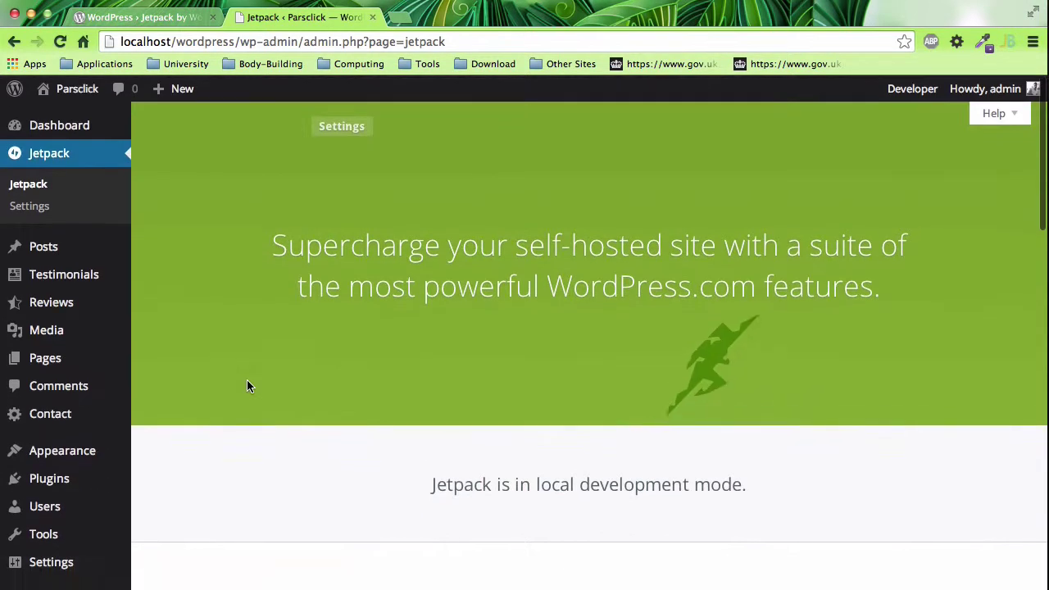
scroll(249, 387, "down", 3)
scroll(250, 387, "up", 3)
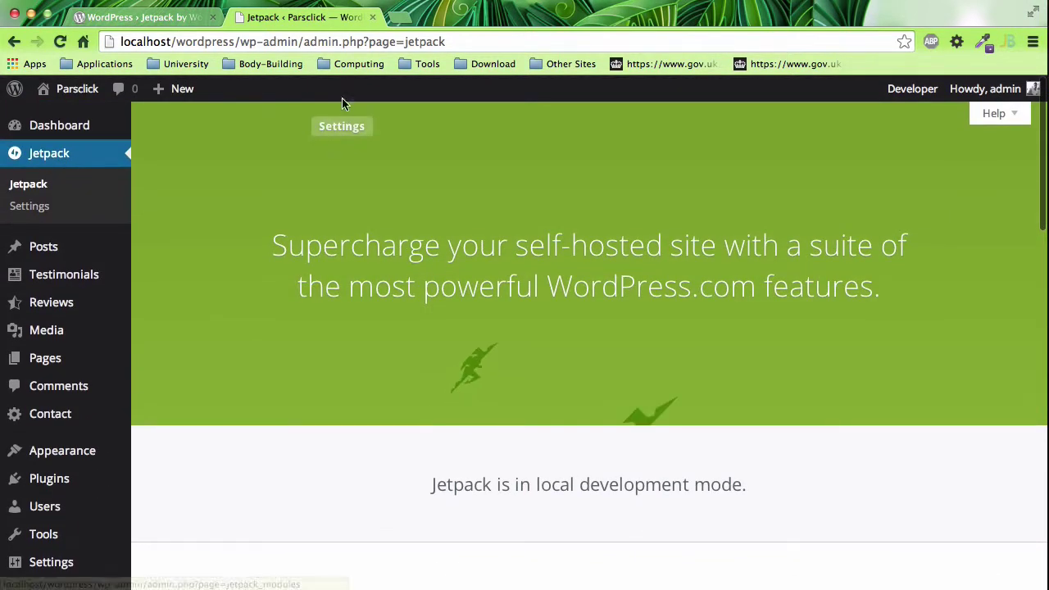
left_click(341, 125)
scroll(328, 351, "down", 5)
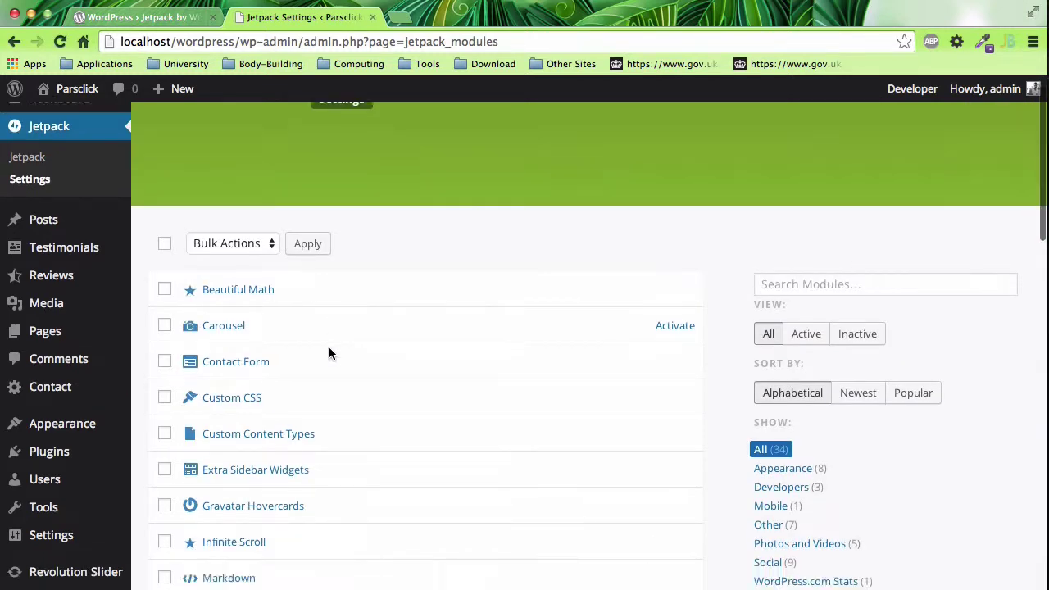
scroll(328, 350, "up", 5)
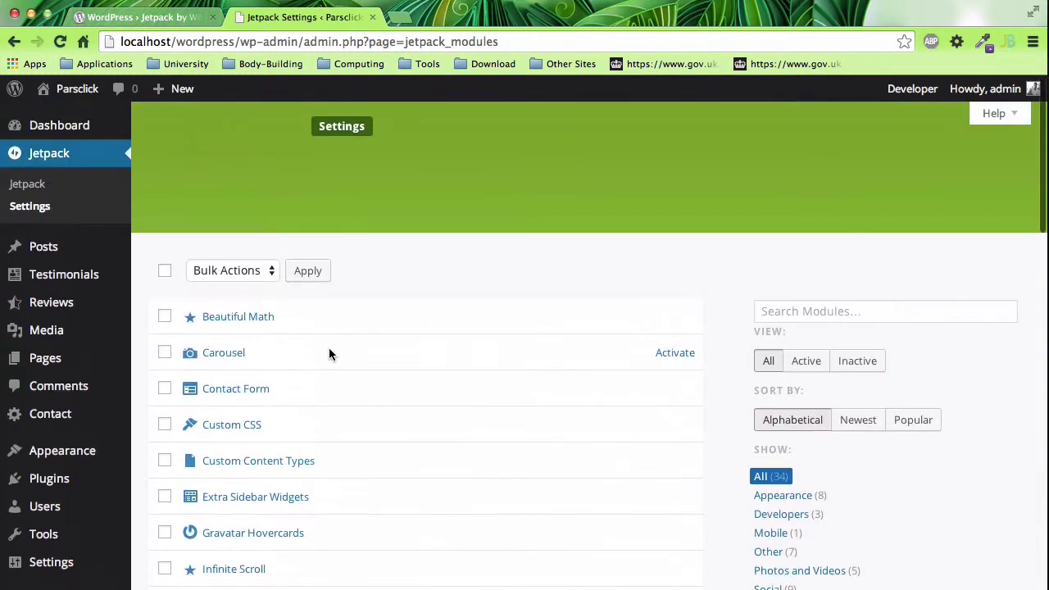
key("alt+Left")
scroll(408, 395, "down", 8)
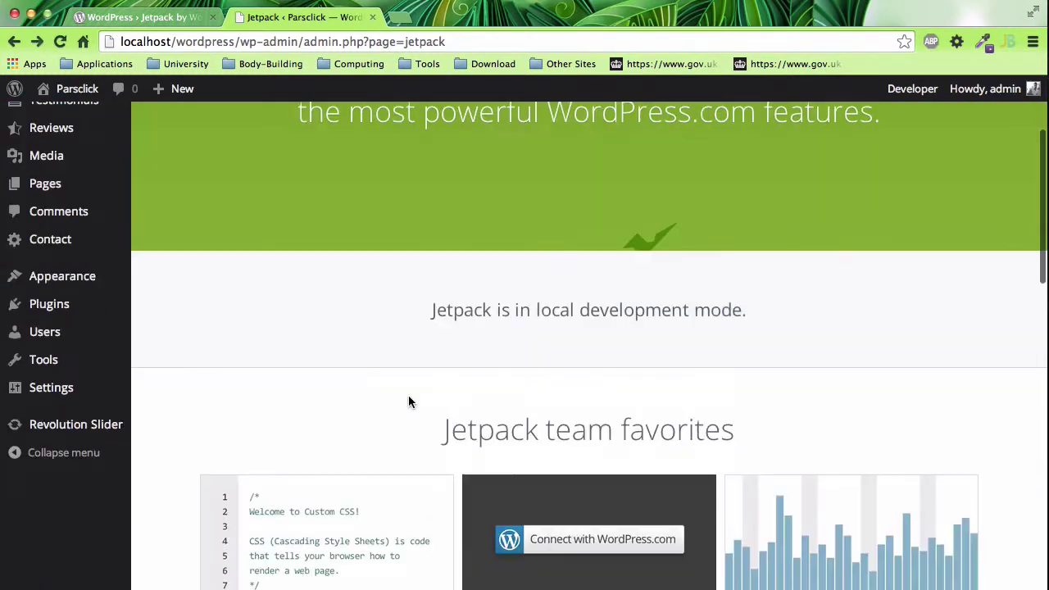
scroll(410, 403, "down", 1)
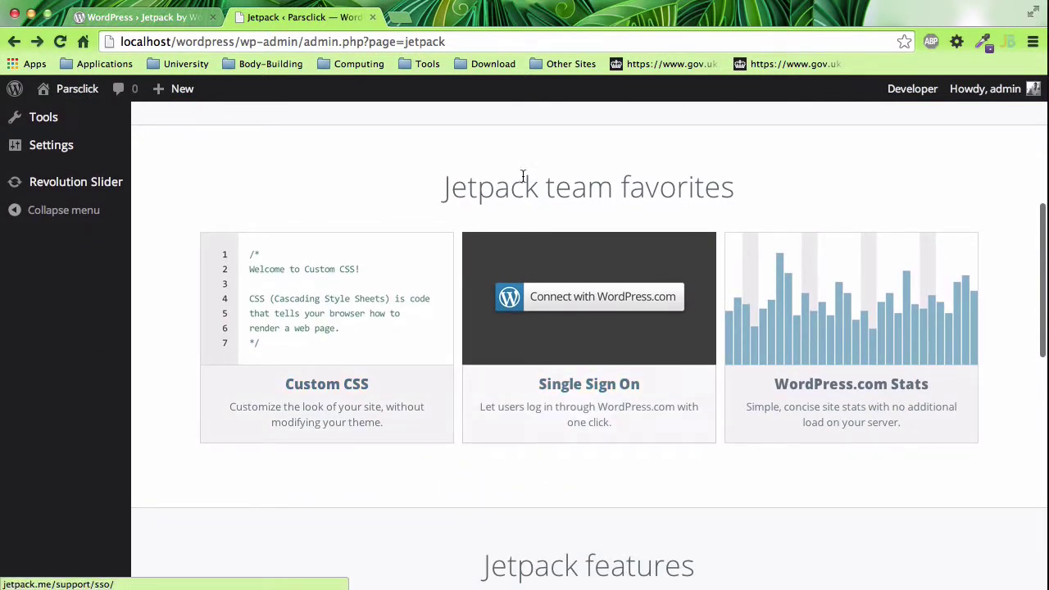
scroll(738, 193, "up", 9)
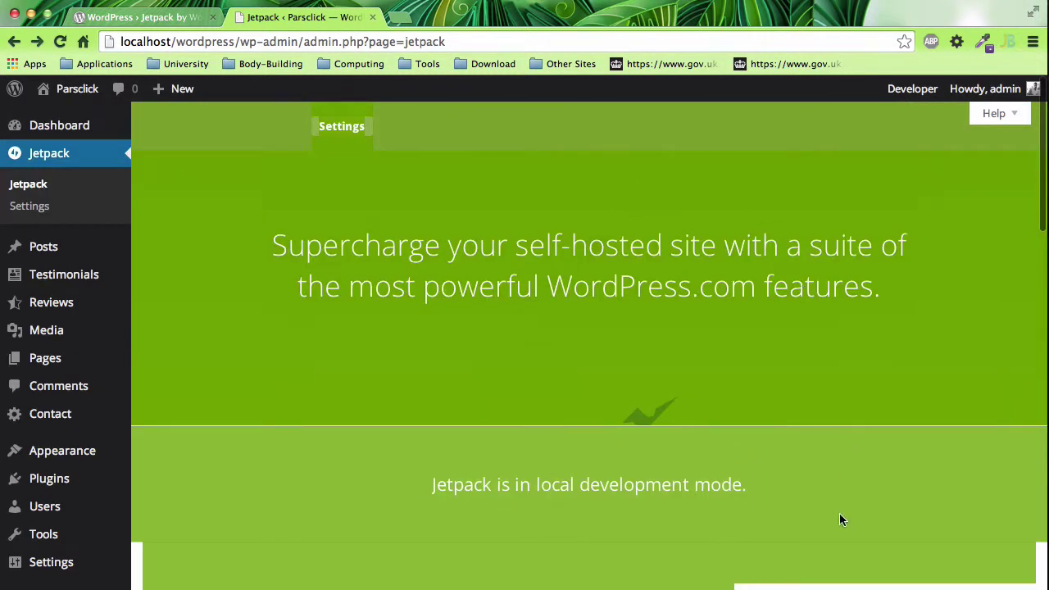
scroll(839, 513, "down", 6)
left_click_drag(734, 339, 446, 344)
left_click(565, 348)
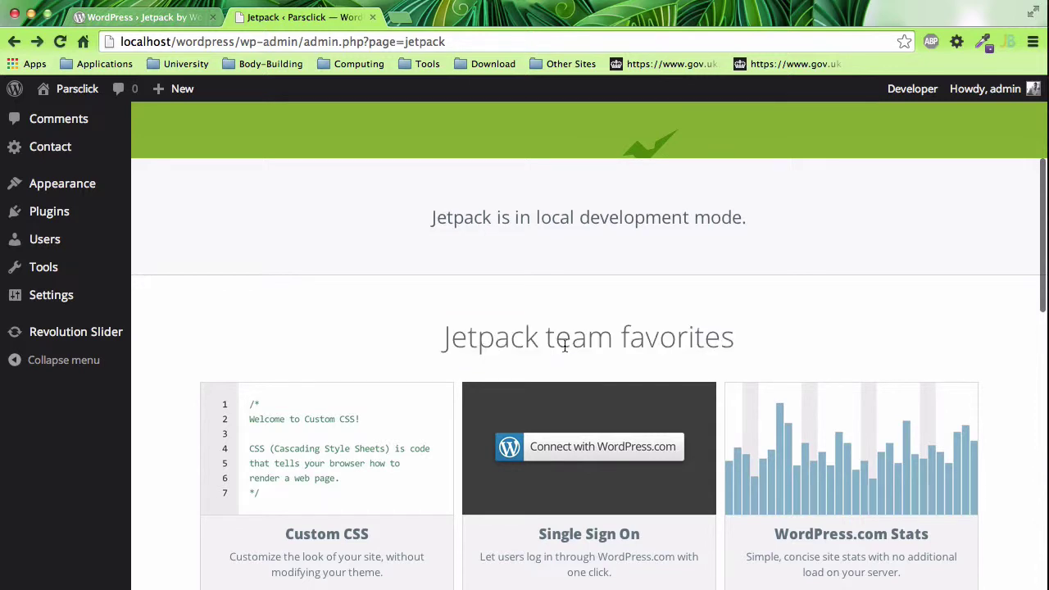
triple_click(563, 339)
left_click(457, 323)
scroll(425, 353, "down", 5)
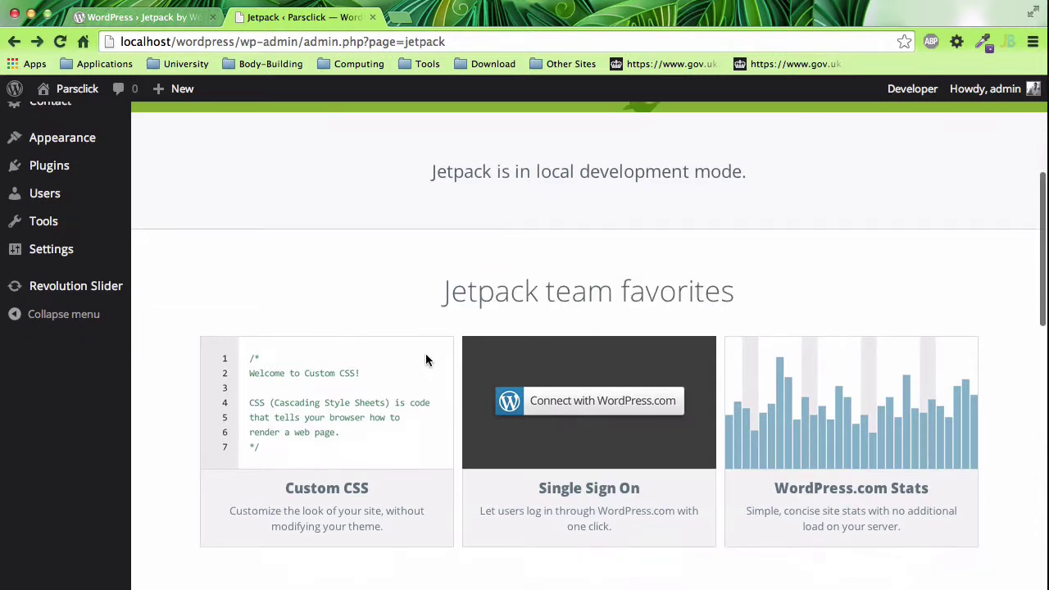
scroll(411, 421, "down", 1)
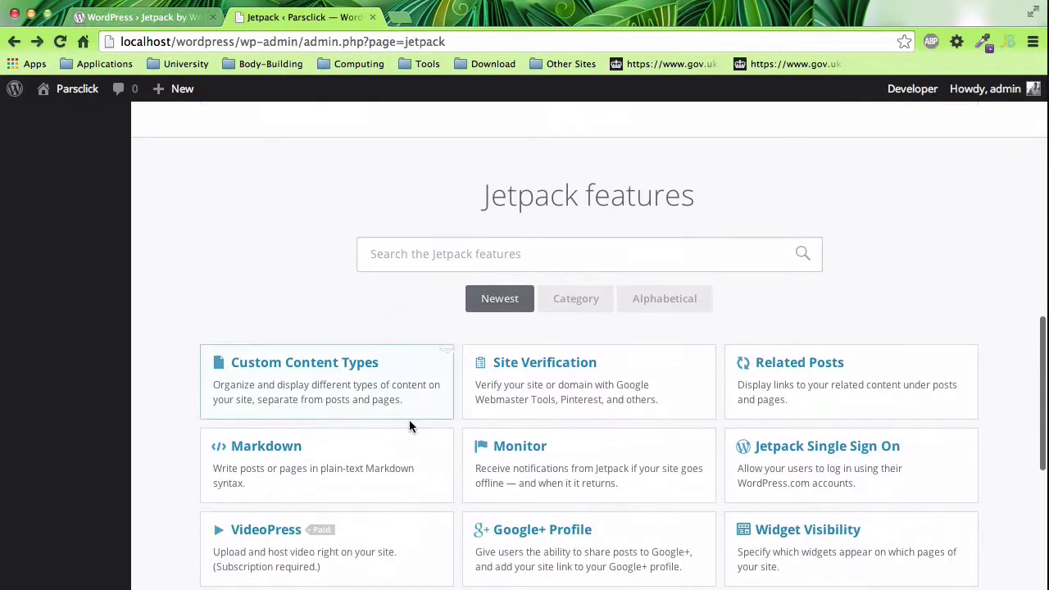
scroll(440, 440, "down", 5)
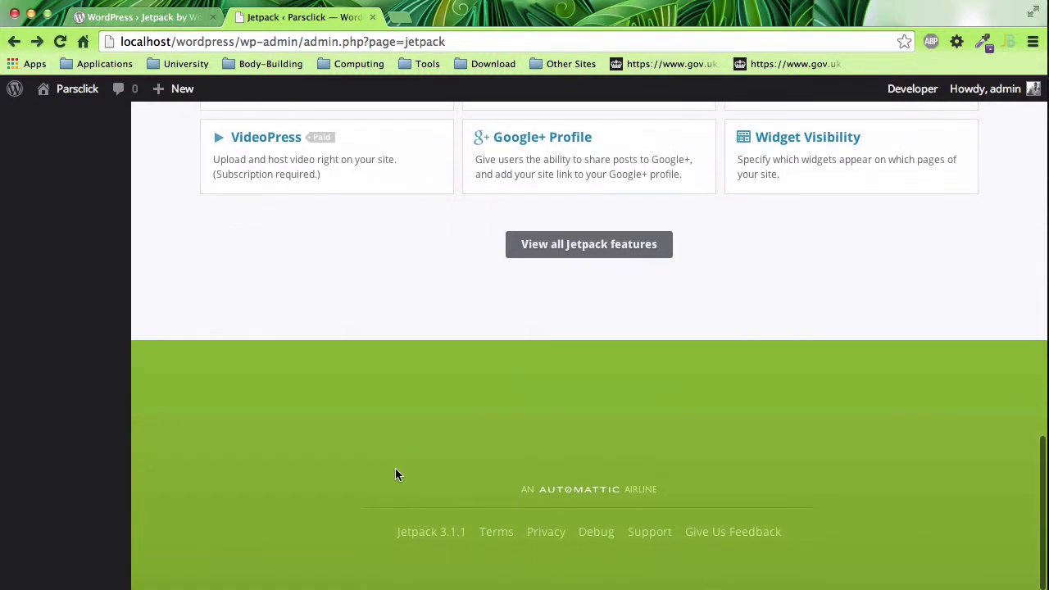
scroll(395, 472, "up", 20)
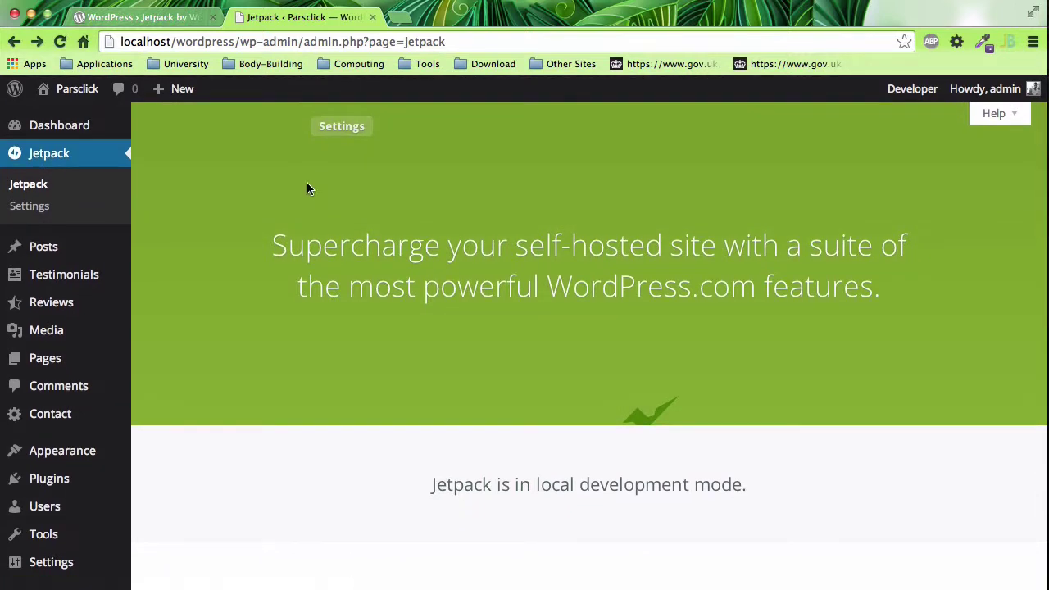
Open Jetpack Settings and scroll through the 34-module list to locate Sharing.
left_click(334, 131)
scroll(183, 469, "down", 5)
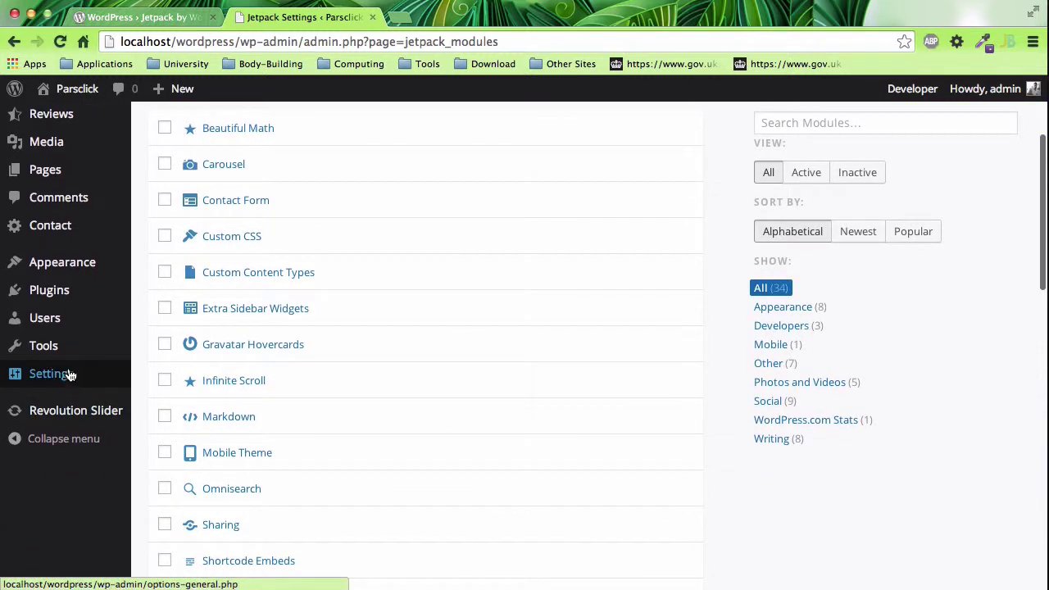
mouse_move(68, 374)
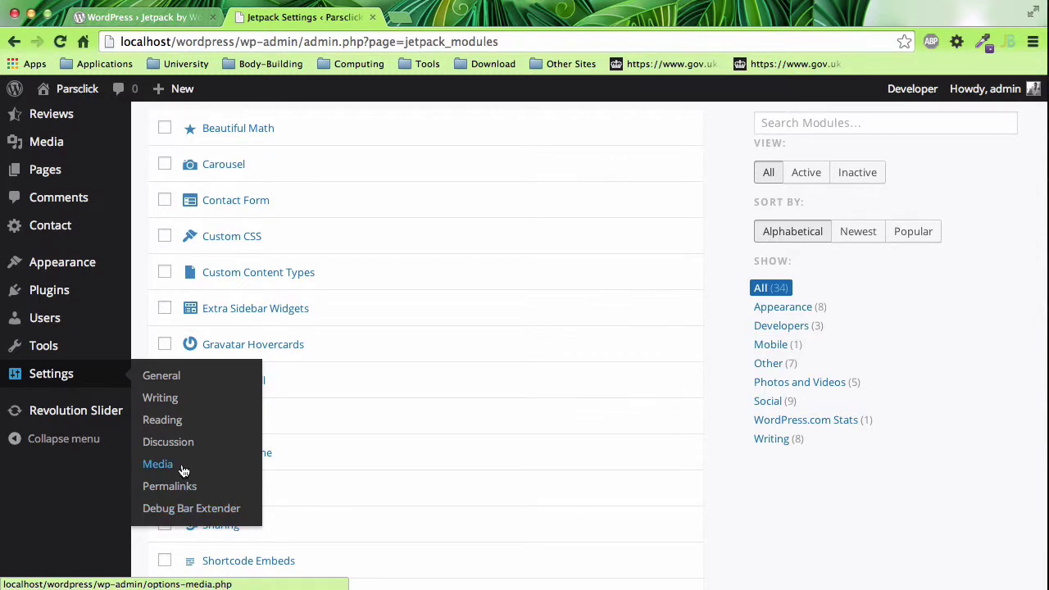
mouse_move(75, 351)
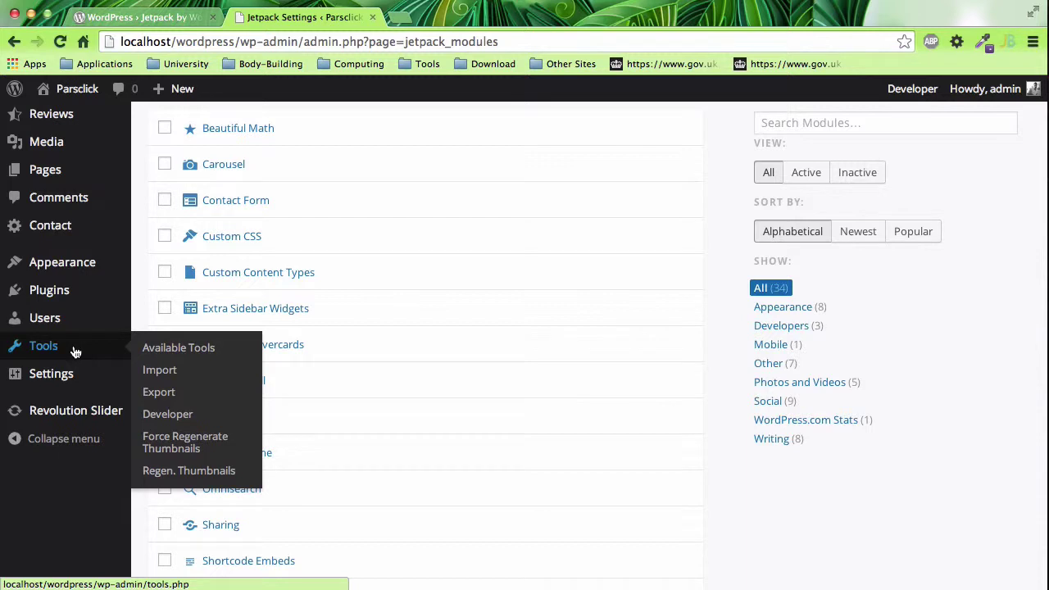
scroll(406, 215, "up", 5)
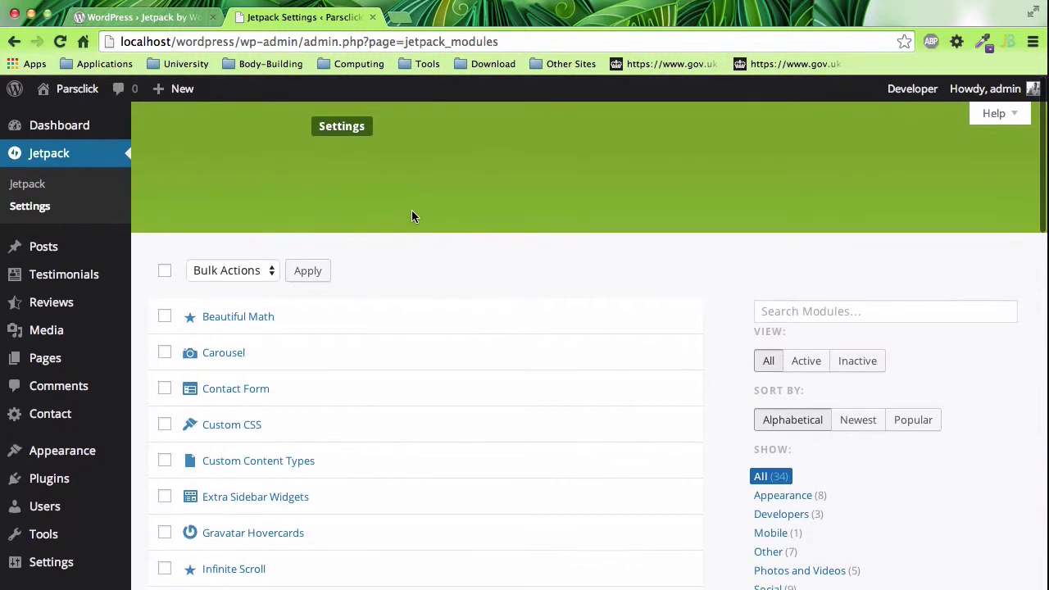
scroll(313, 383, "down", 2)
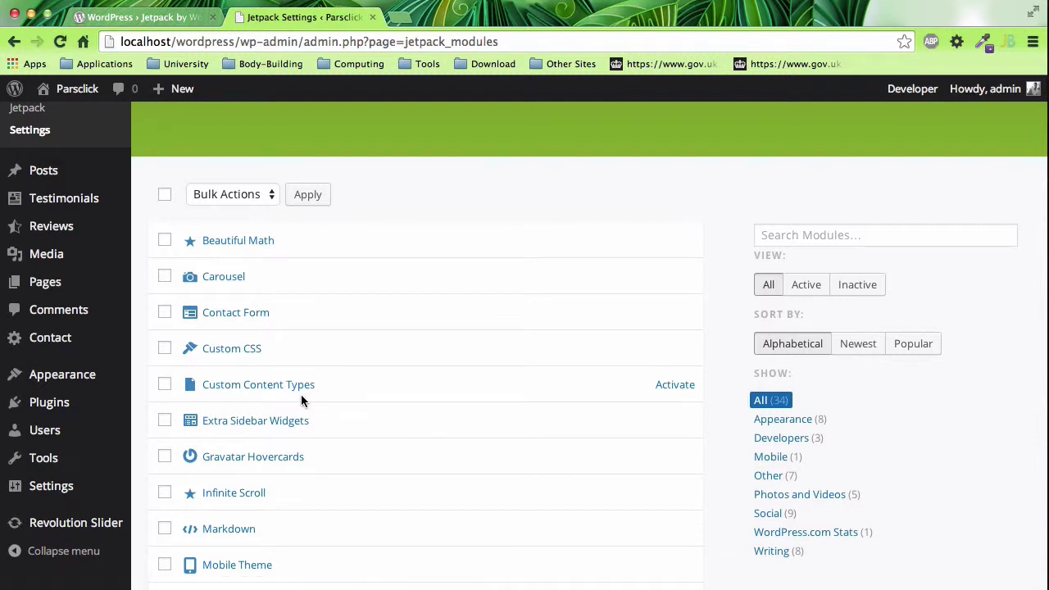
scroll(330, 393, "down", 1)
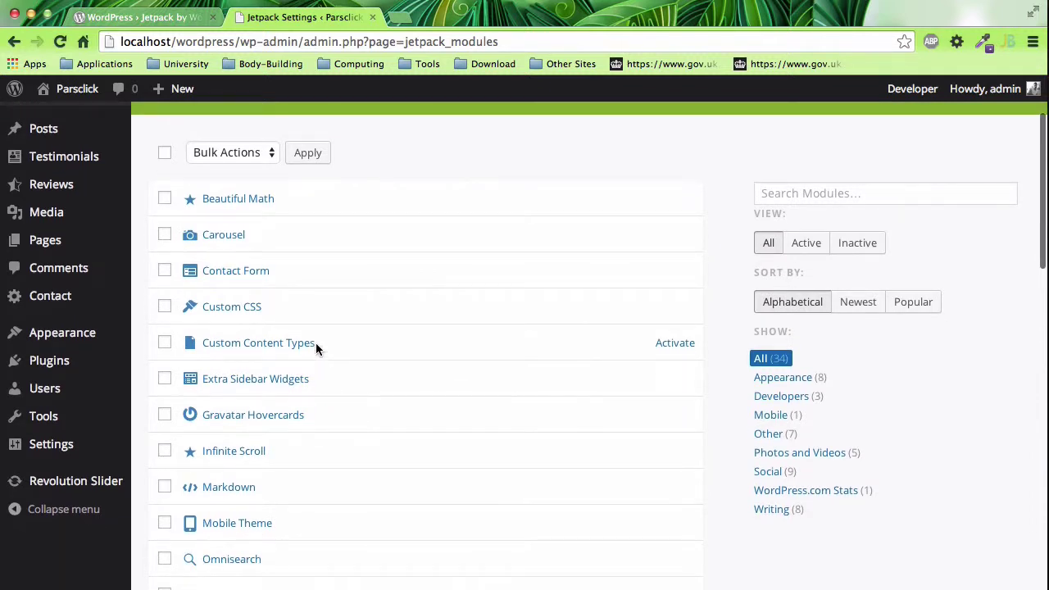
scroll(325, 346, "down", 10)
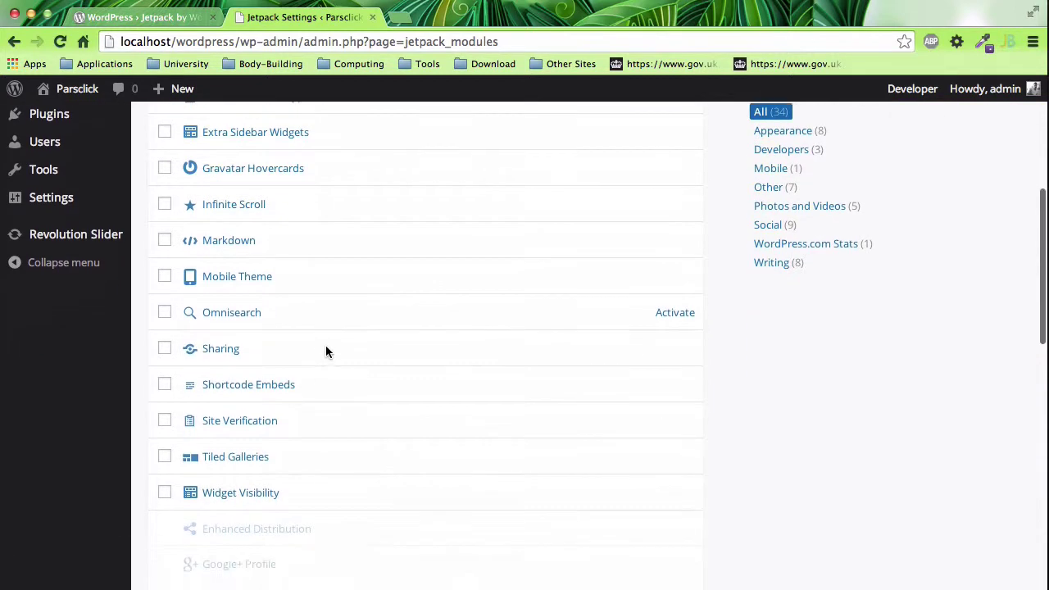
scroll(326, 352, "down", 5)
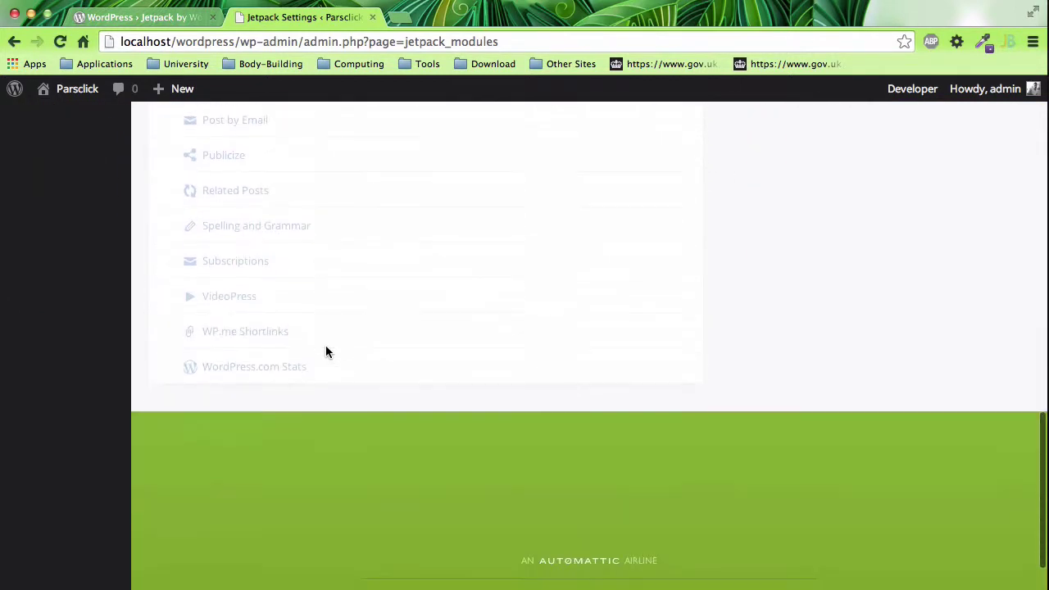
scroll(325, 352, "up", 10)
scroll(325, 352, "down", 3)
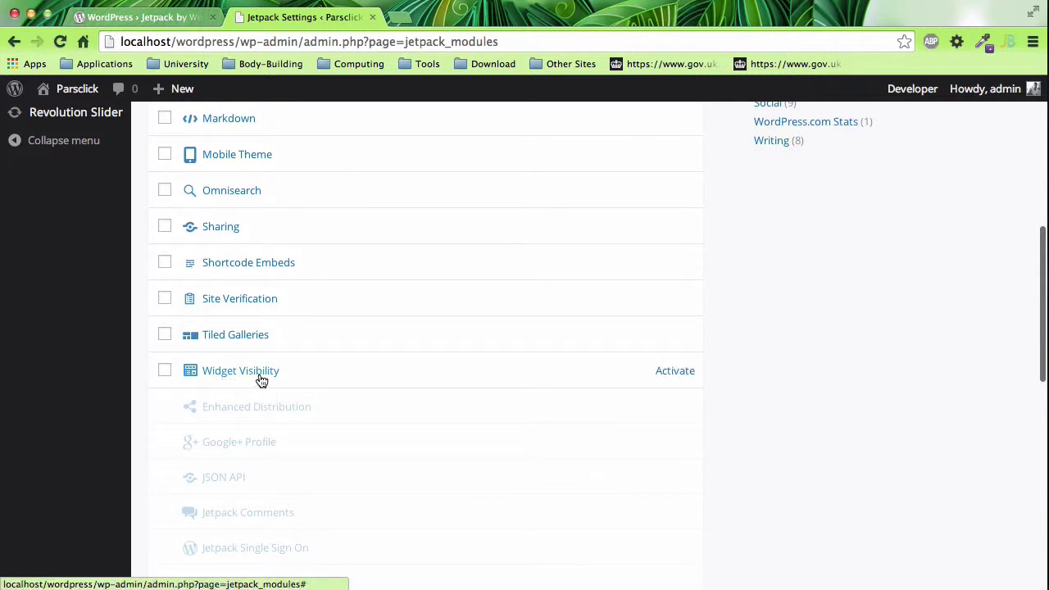
scroll(307, 381, "up", 3)
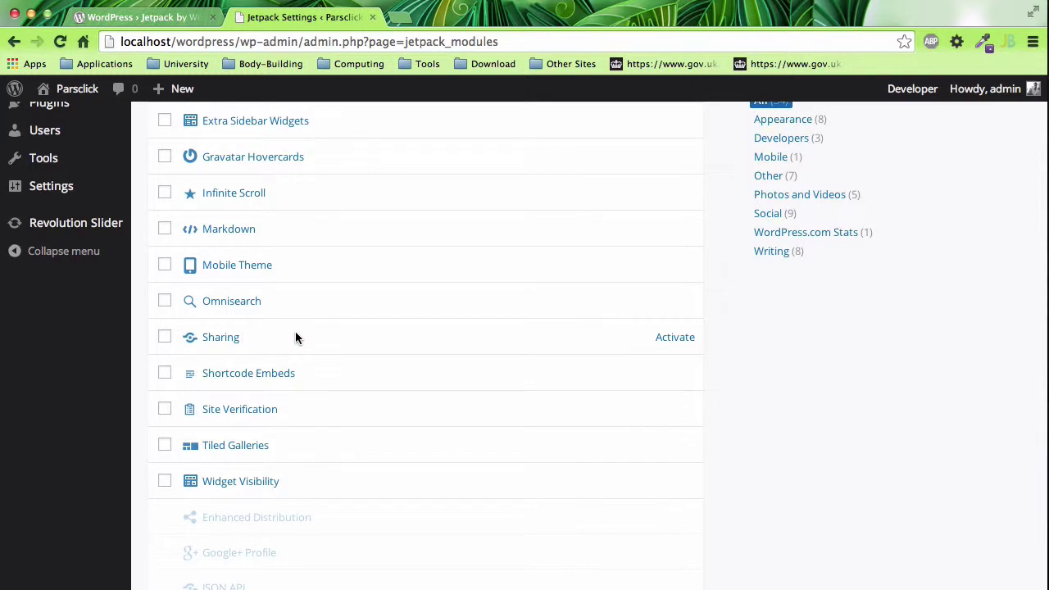
Activate the Sharing module and confirm Settings now includes a Sharing entry.
left_click(682, 344)
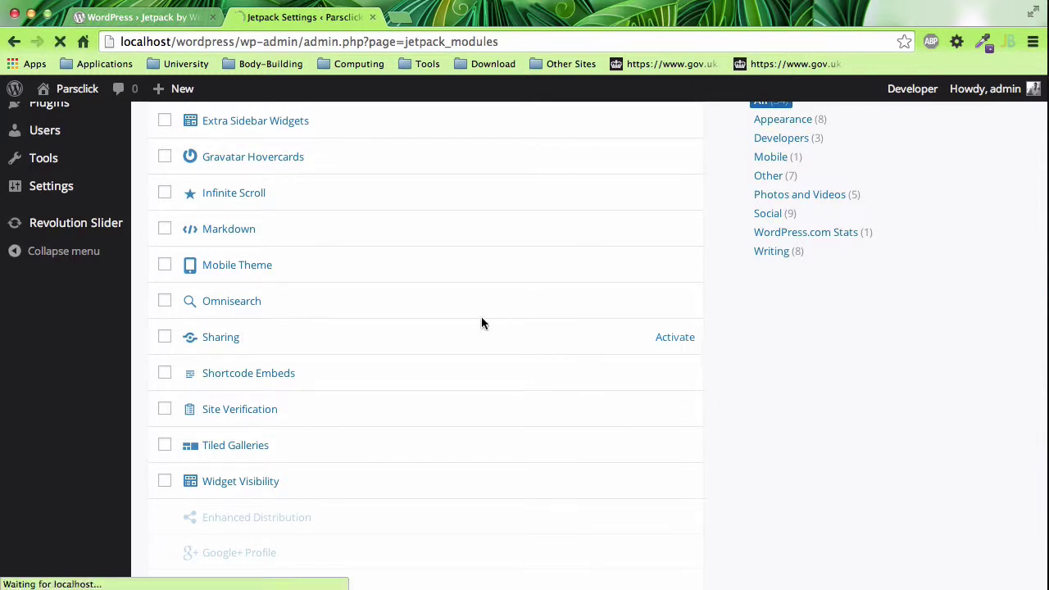
scroll(402, 348, "down", 5)
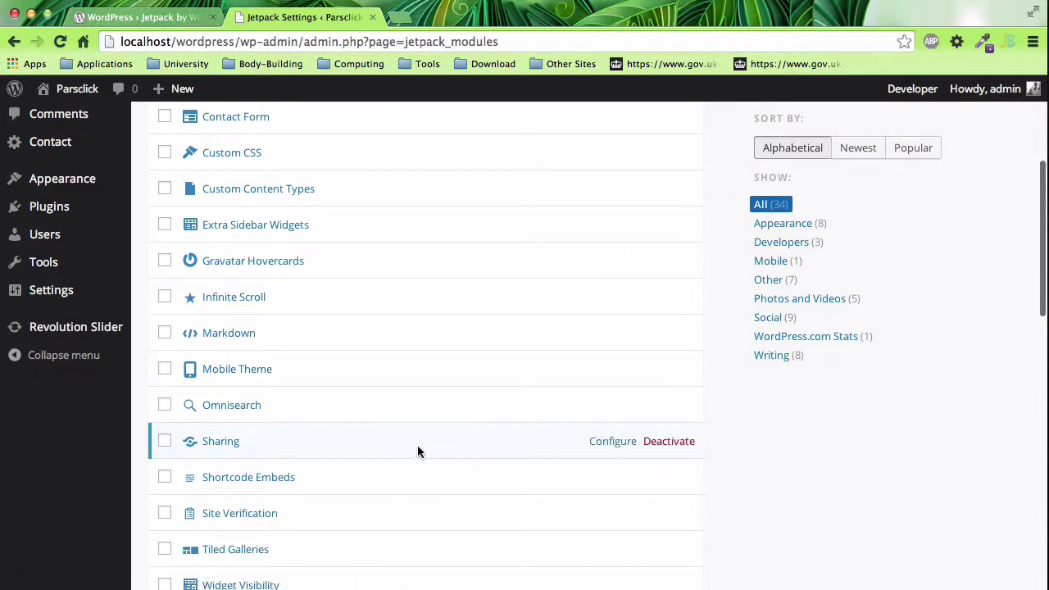
scroll(413, 442, "up", 5)
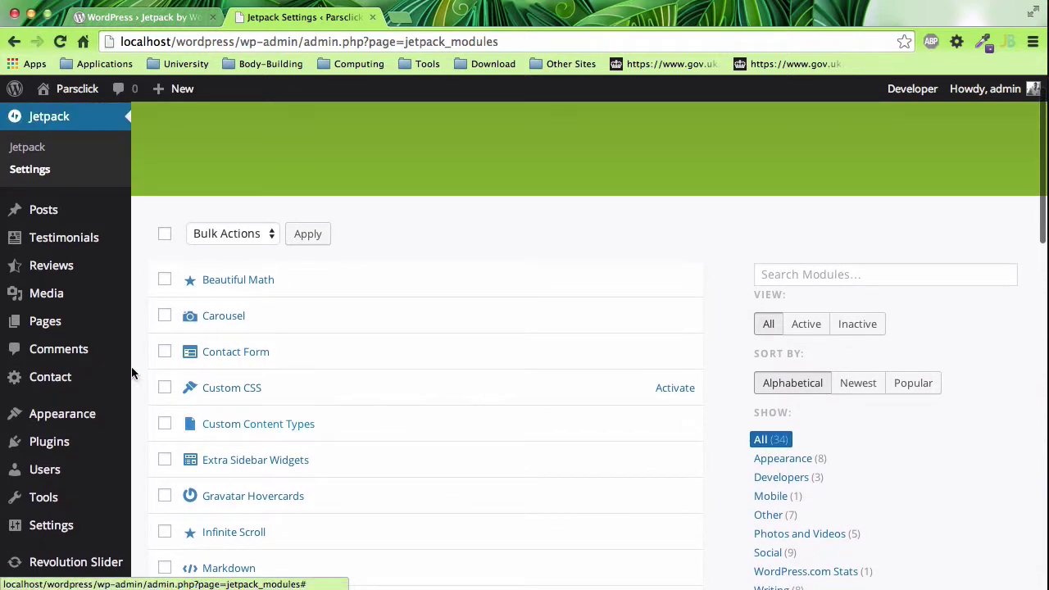
mouse_move(68, 536)
scroll(69, 536, "down", 2)
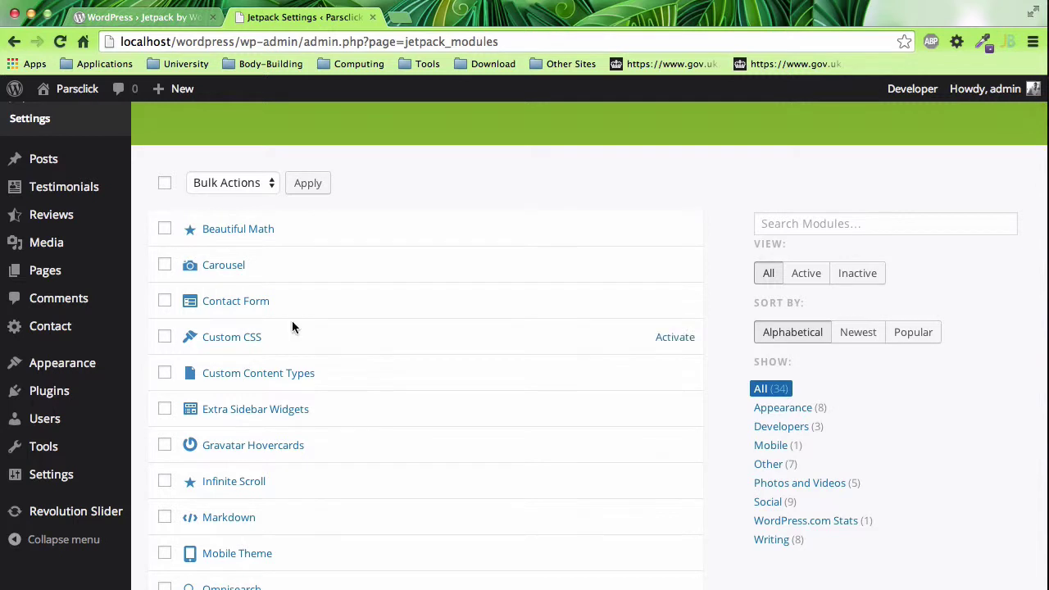
scroll(355, 363, "down", 4)
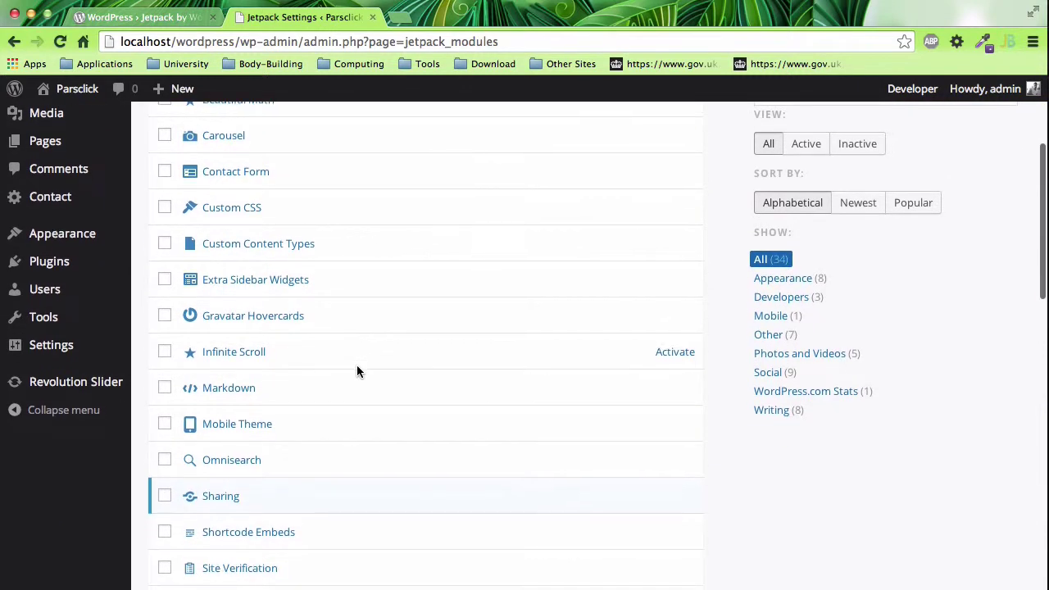
scroll(356, 365, "down", 2)
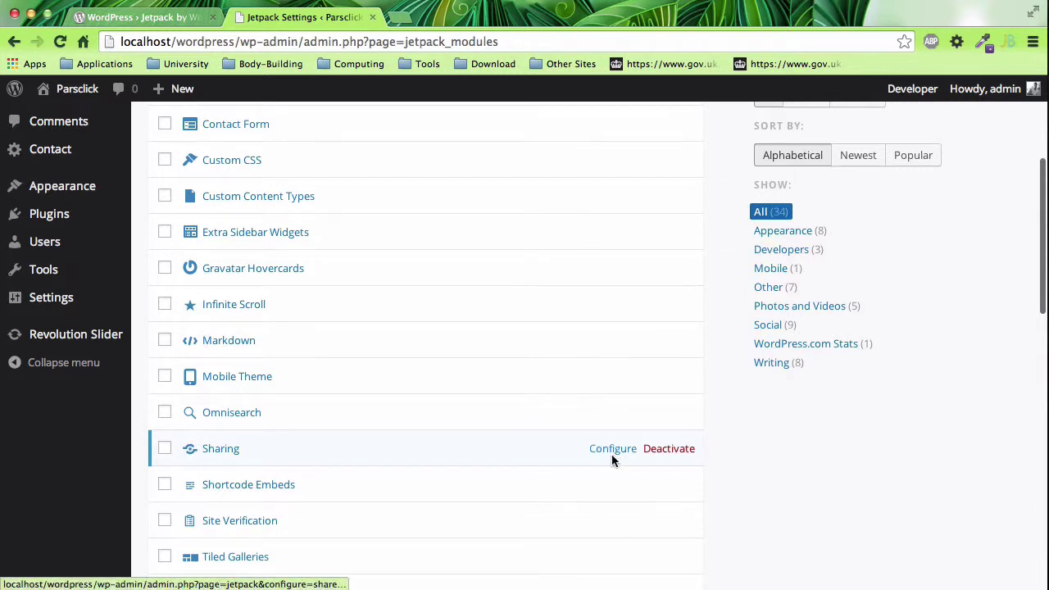
mouse_move(57, 301)
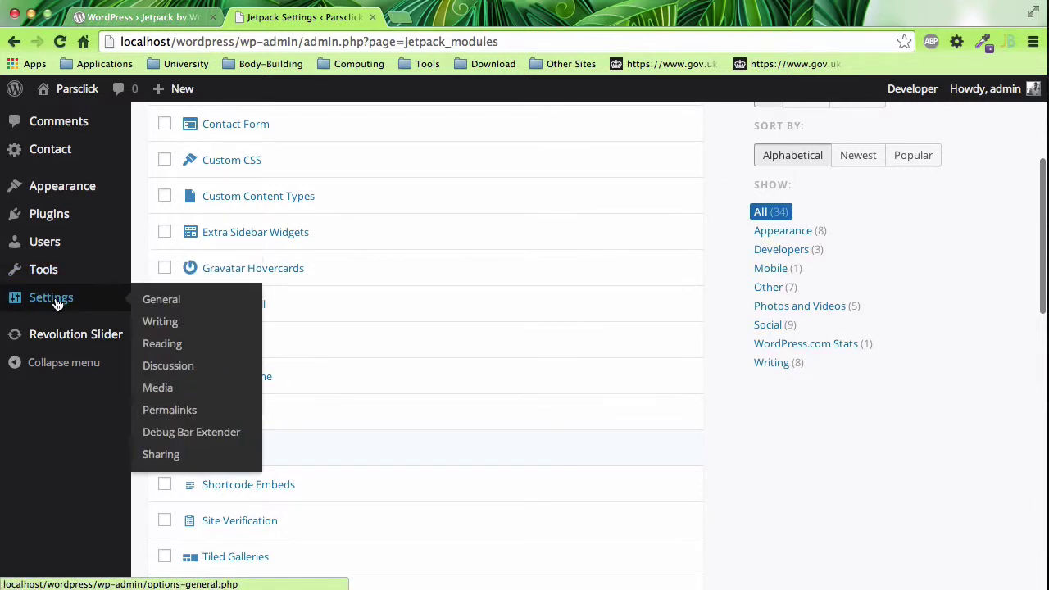
Go to Settings > Sharing and review the Available Services list.
left_click(173, 455)
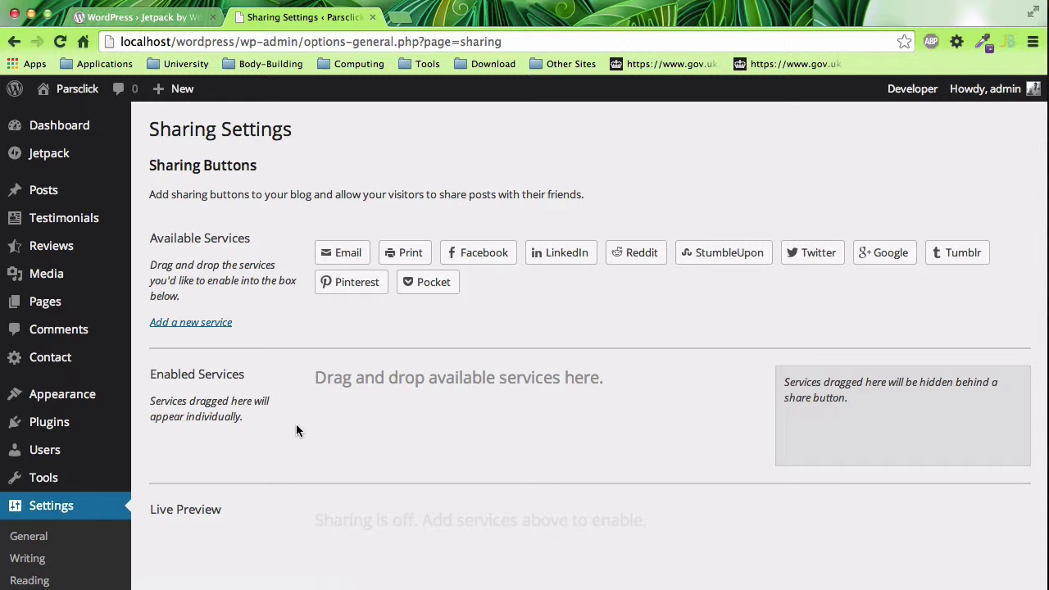
left_click_drag(204, 238, 251, 241)
left_click(296, 301)
Inspect the Service name, Sharing URL and Icon URL fields of a custom service, then close without adding.
left_click(209, 325)
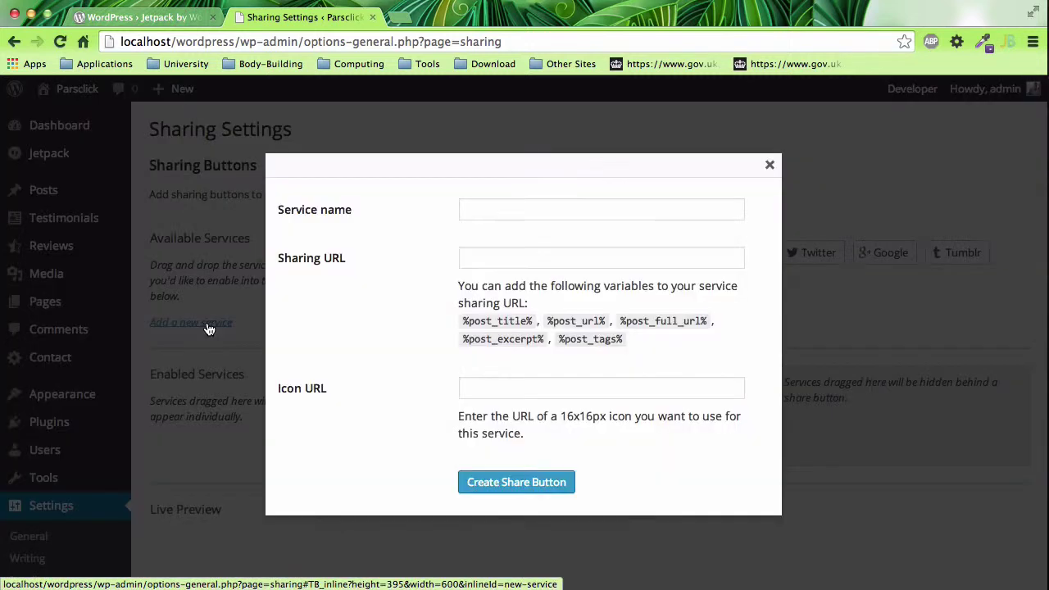
left_click(501, 208)
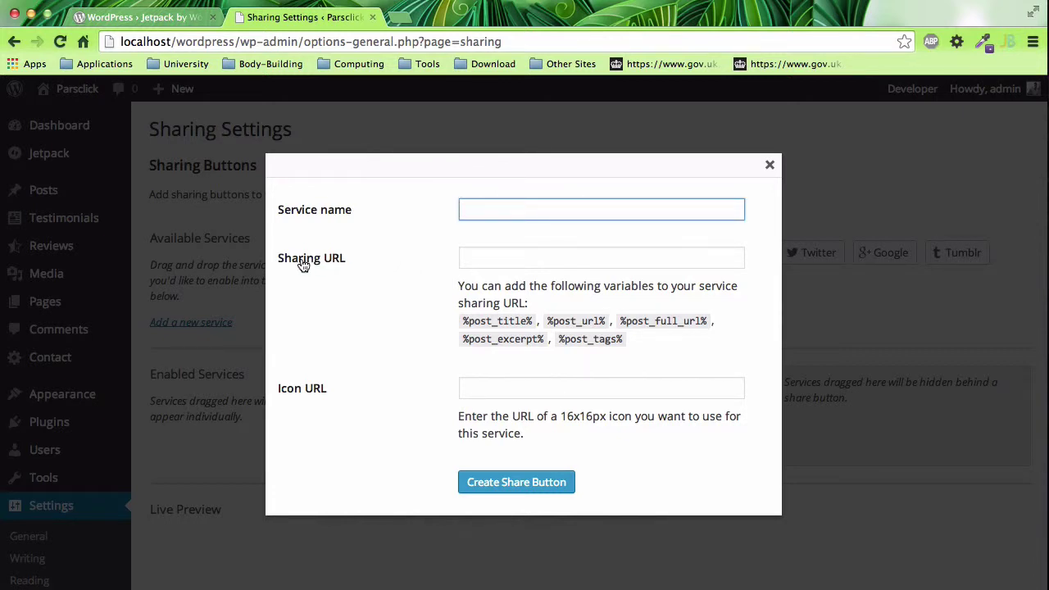
left_click(482, 263)
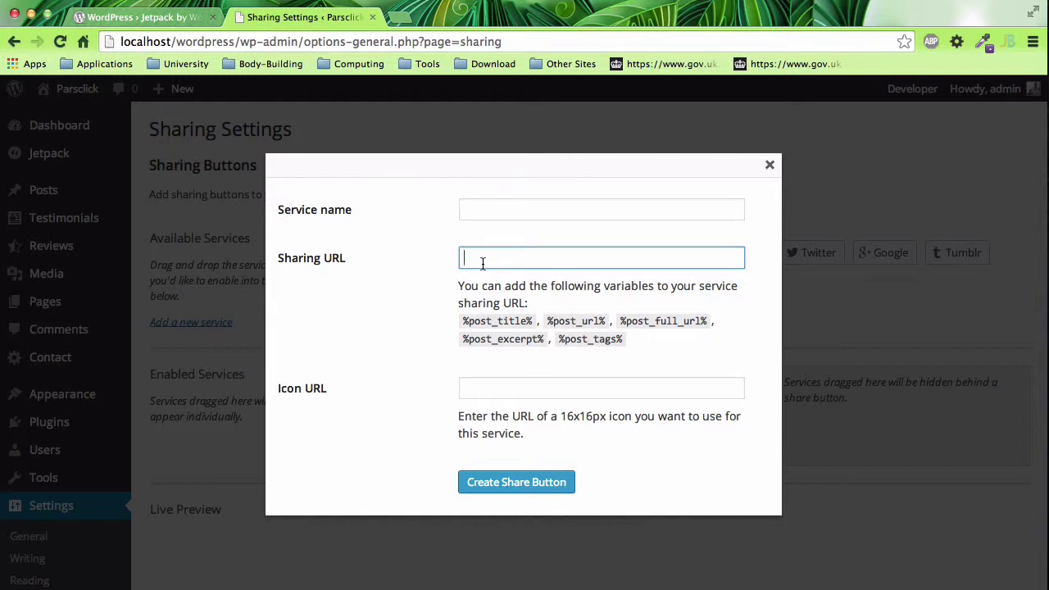
left_click(490, 392)
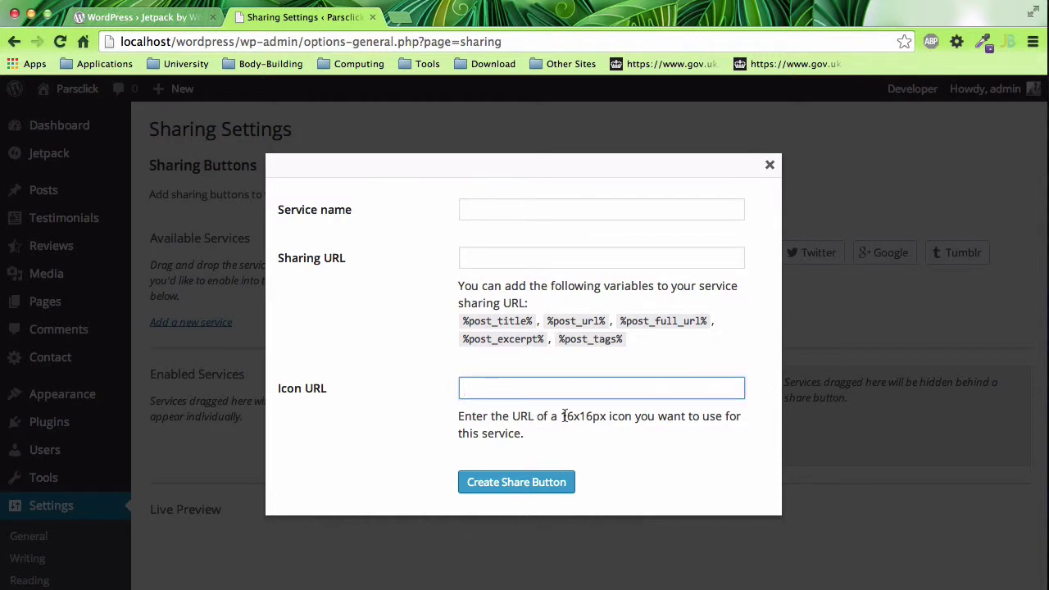
left_click_drag(566, 415, 597, 414)
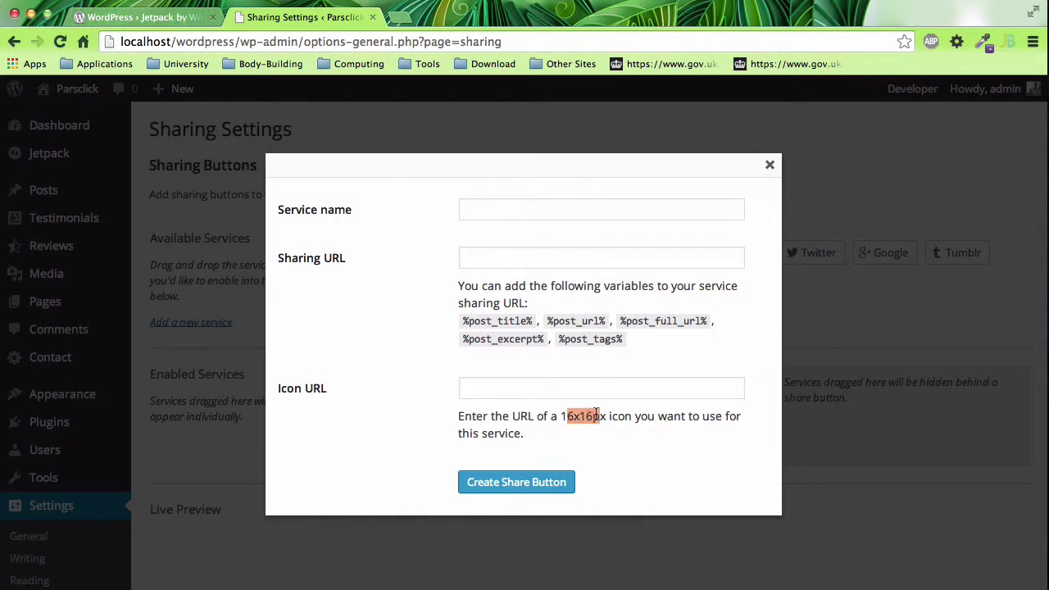
left_click(769, 165)
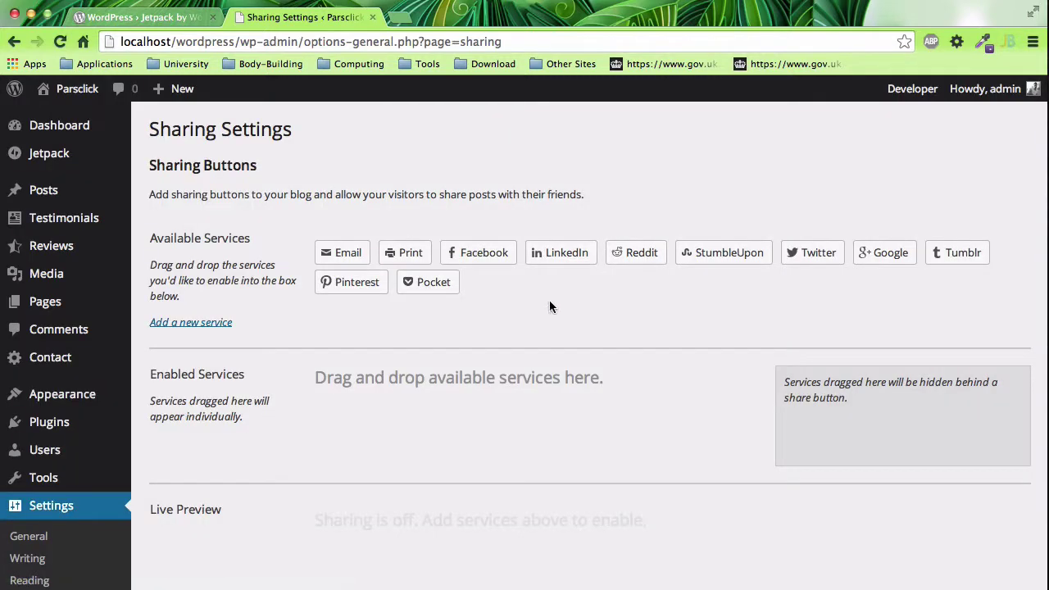
Drag Facebook, Twitter and Google, in that order, into Enabled Services as individual buttons.
scroll(543, 311, "down", 1)
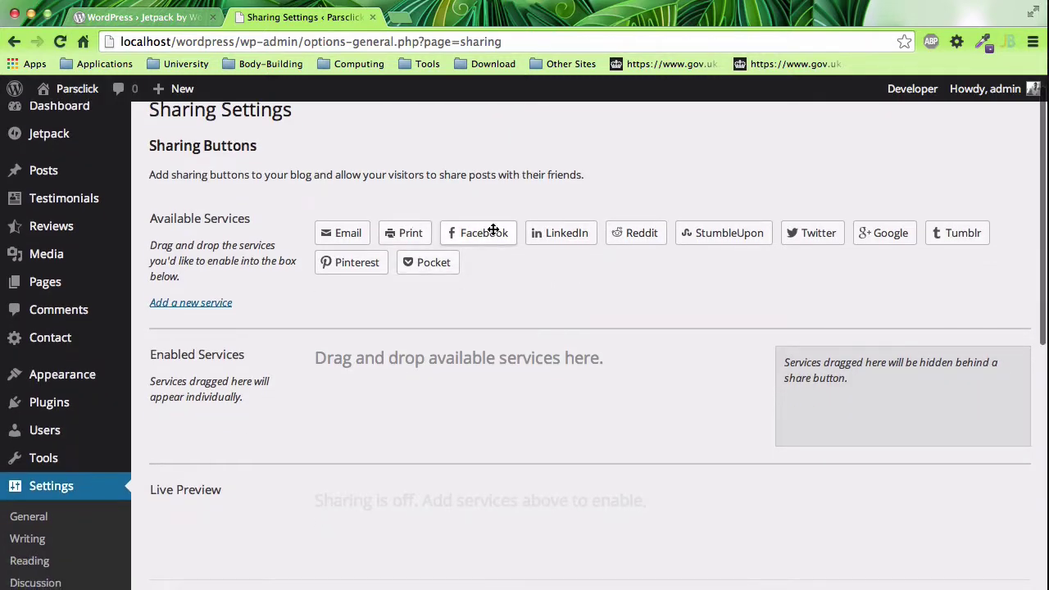
left_click_drag(479, 233, 442, 283)
left_click_drag(476, 234, 345, 377)
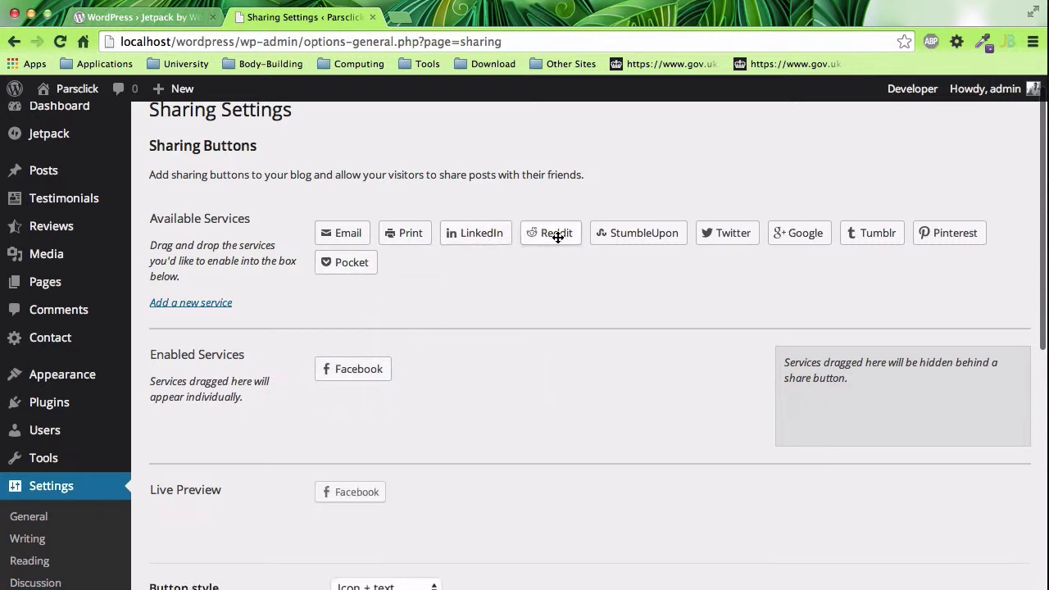
left_click_drag(732, 236, 463, 382)
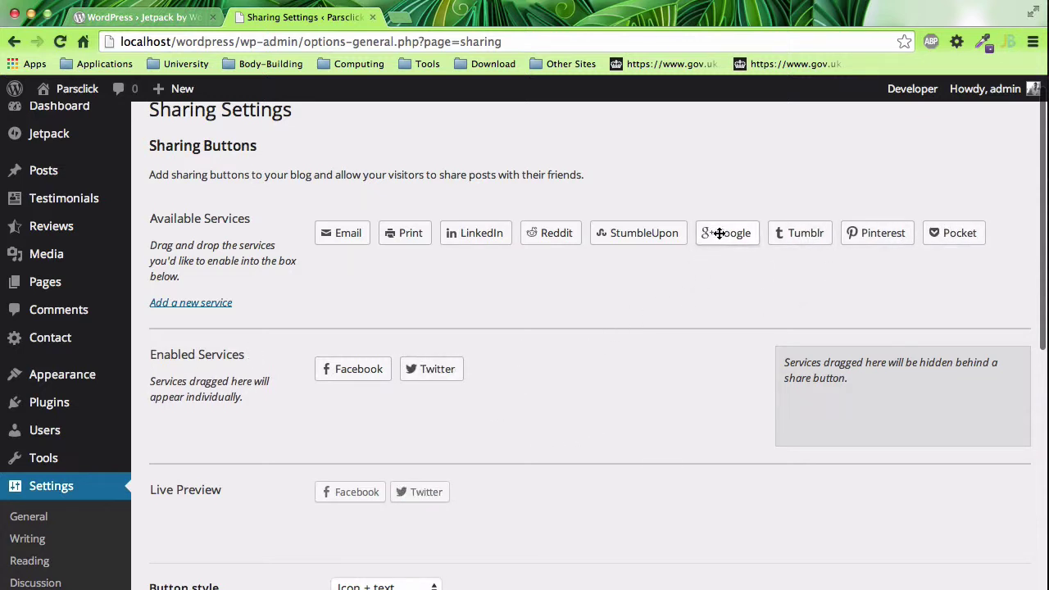
left_click_drag(721, 231, 508, 375)
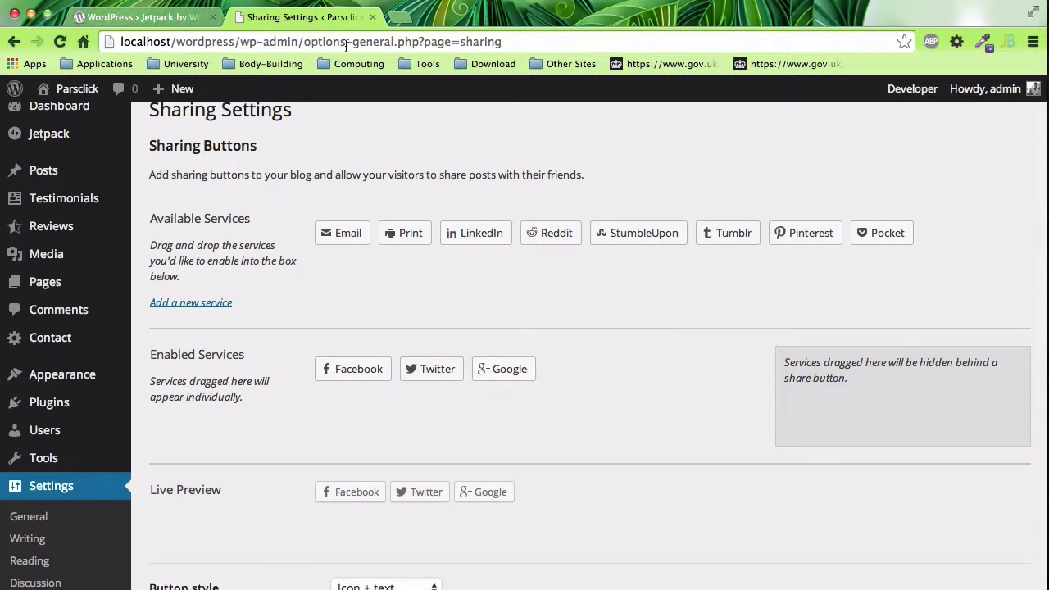
Close the WordPress.org Jetpack plugin page, leaving only Sharing Settings open.
left_click(186, 19)
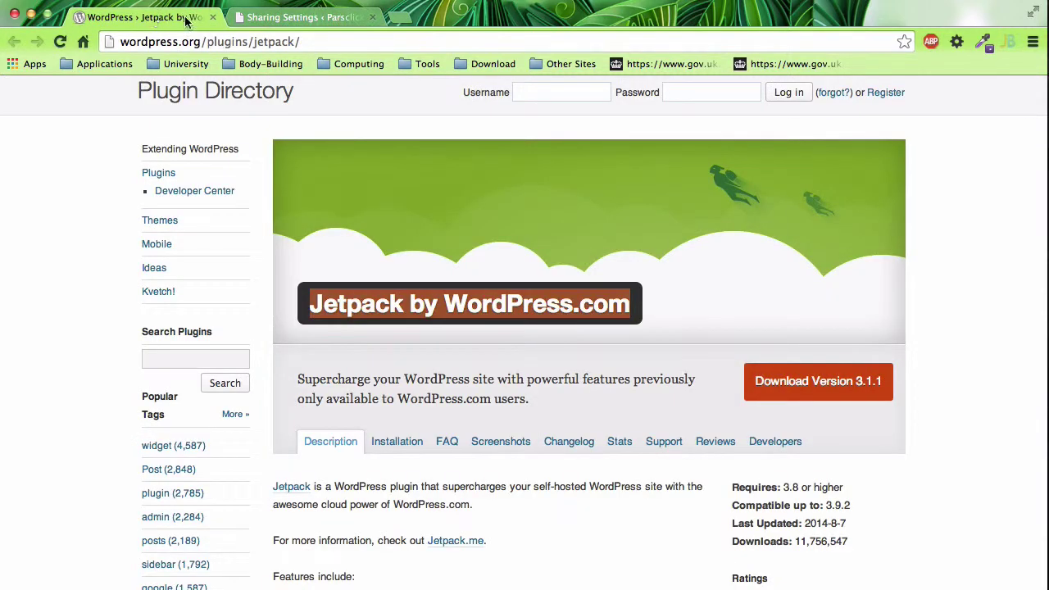
left_click(212, 17)
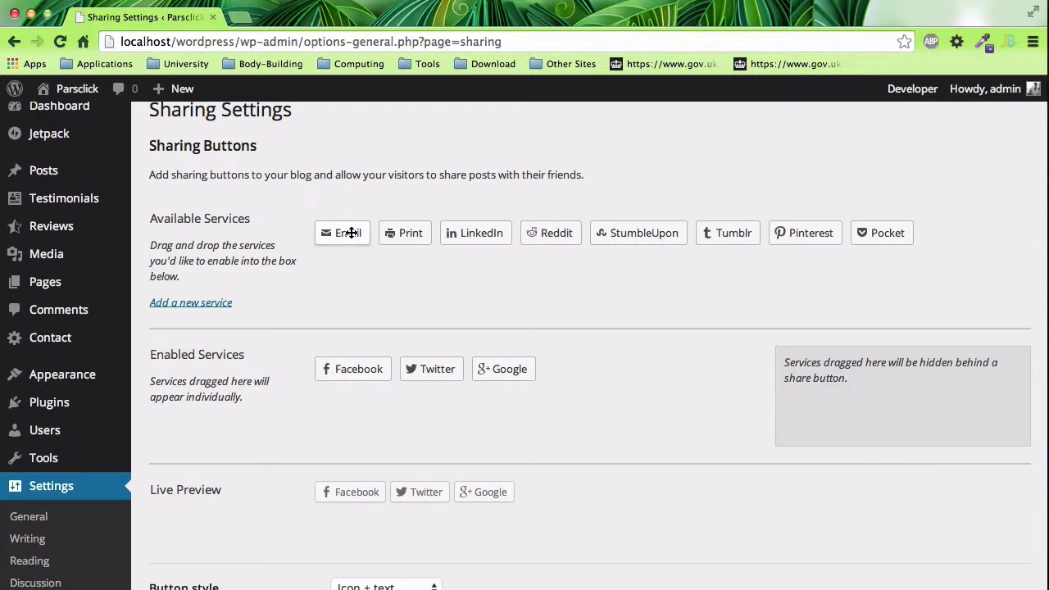
Hide Email, Print, Pinterest and Tumblr behind the More button and check the Live Preview.
left_click_drag(351, 233, 824, 395)
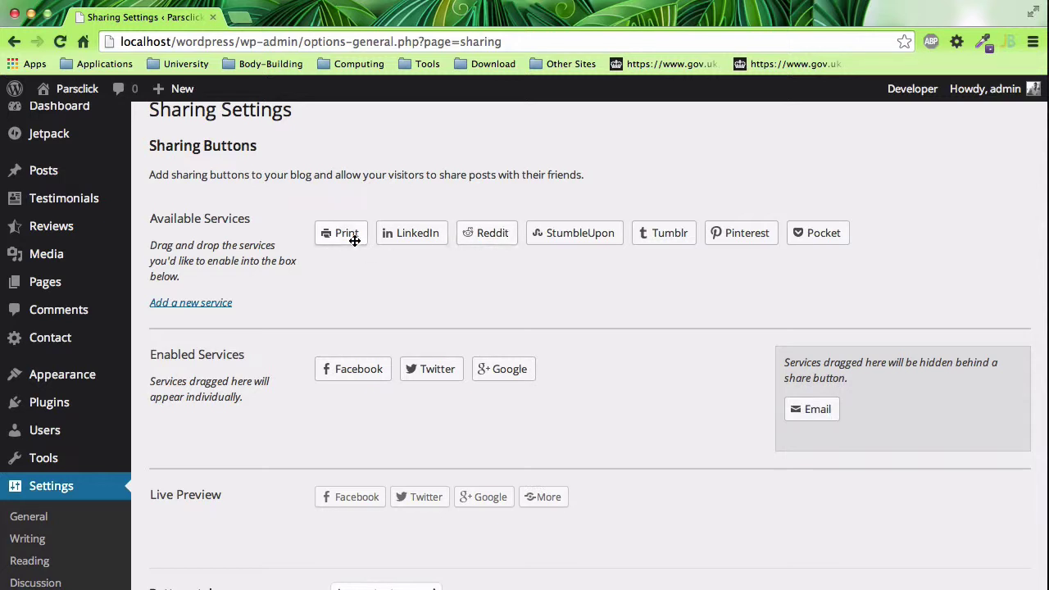
left_click_drag(352, 235, 871, 414)
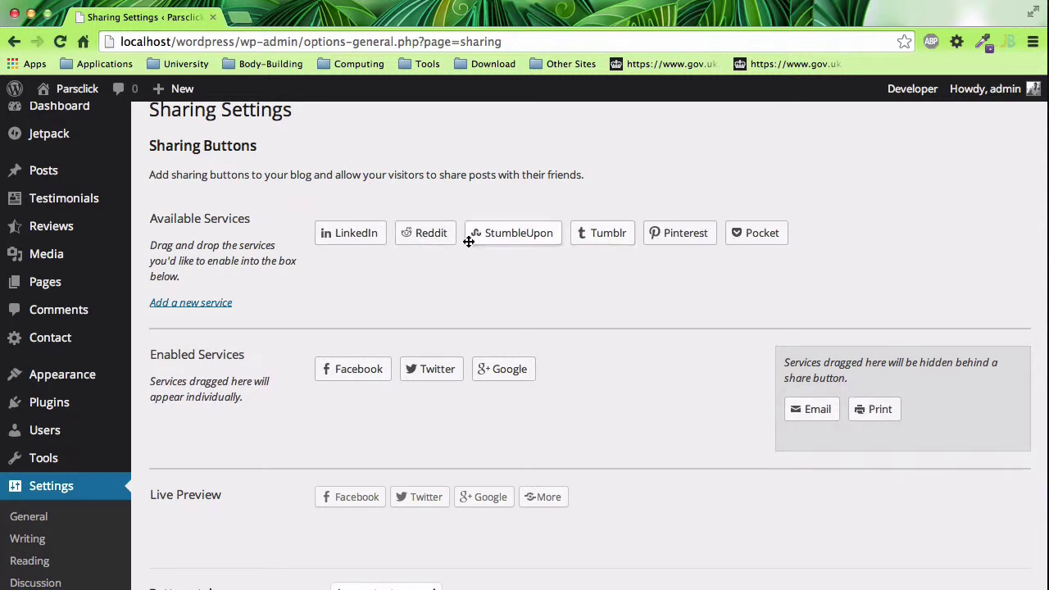
left_click_drag(673, 237, 934, 412)
left_click_drag(611, 235, 941, 450)
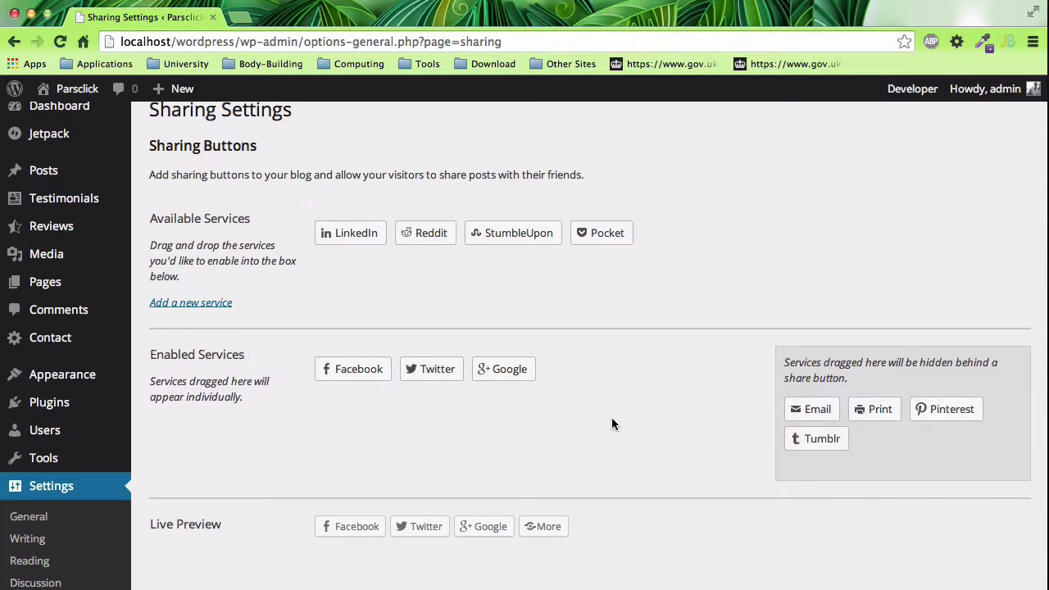
scroll(613, 422, "down", 1)
scroll(550, 407, "down", 1)
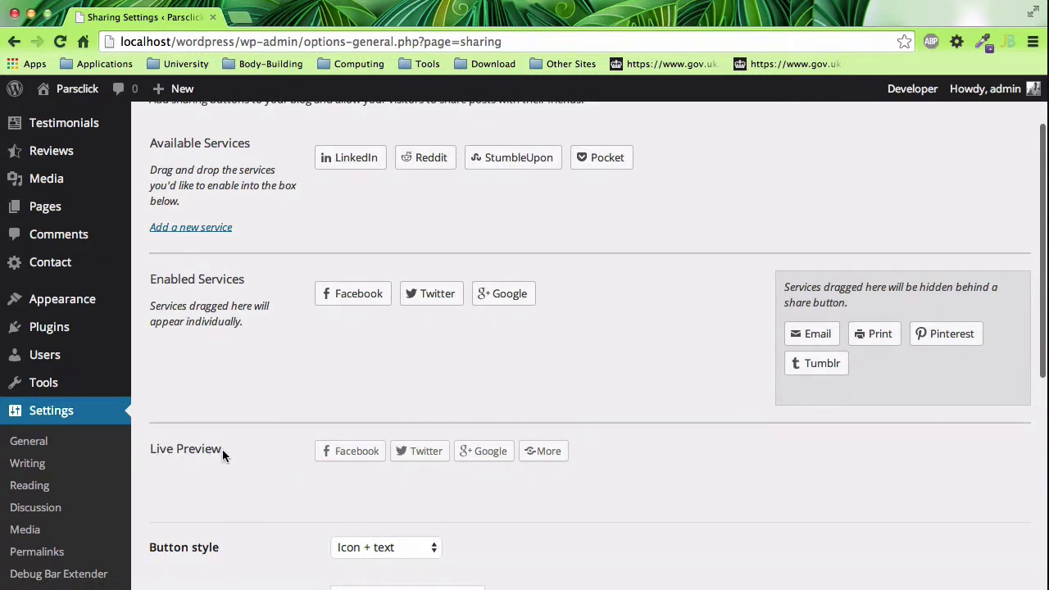
left_click_drag(222, 449, 151, 447)
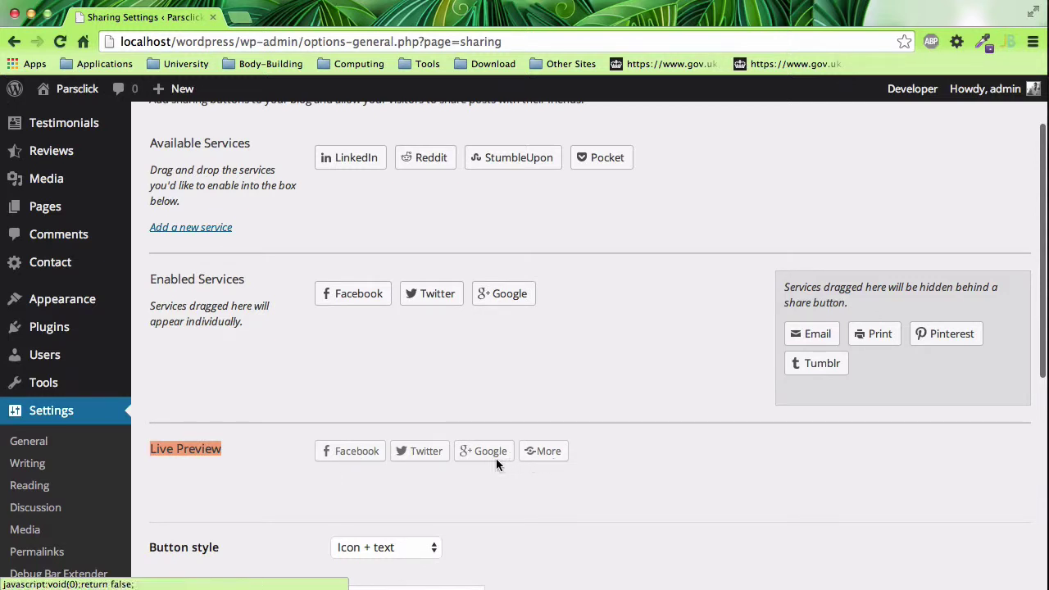
Try the More button in the preview, then preview Icon only, Text only and Official button styles.
left_click(528, 452)
scroll(530, 457, "down", 3)
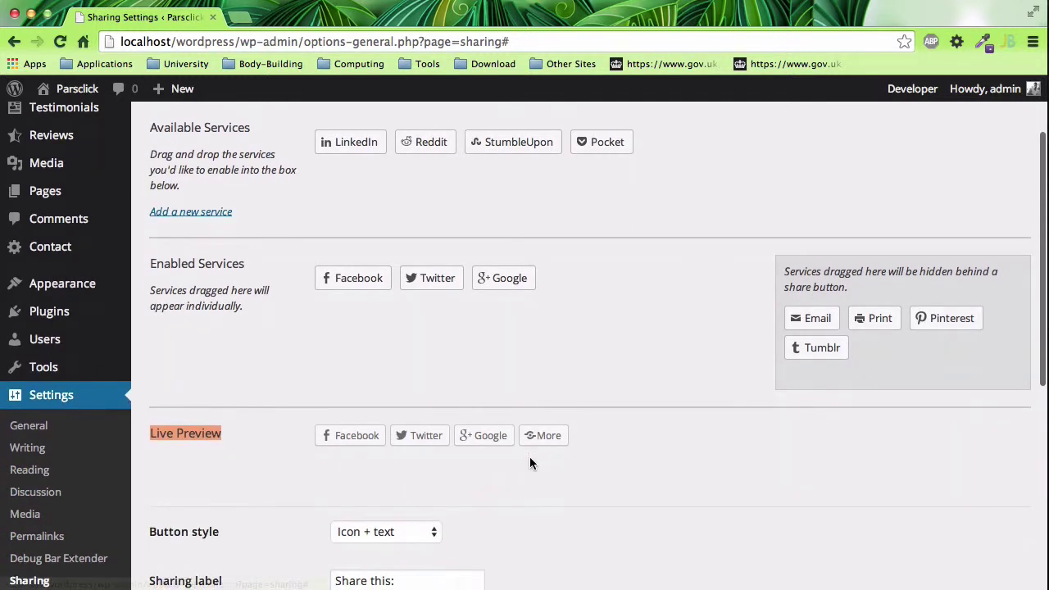
scroll(721, 386, "down", 3)
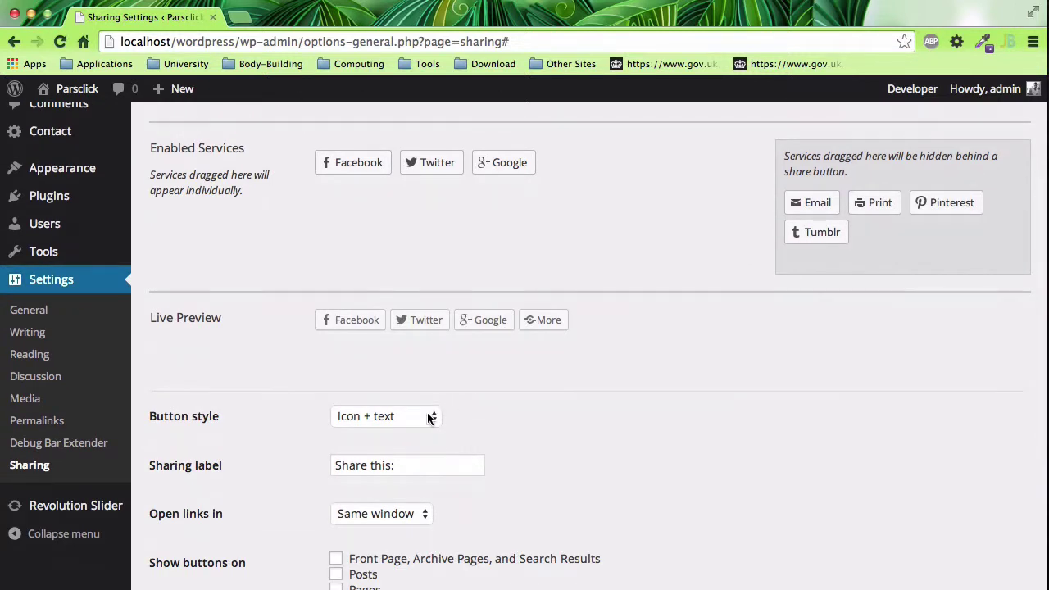
left_click(427, 413)
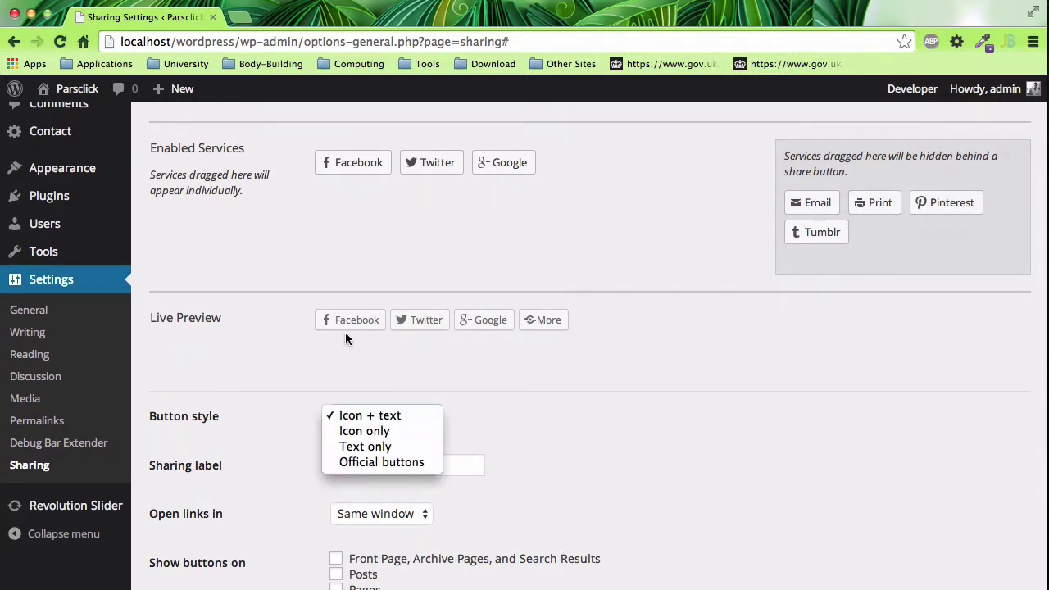
left_click(404, 429)
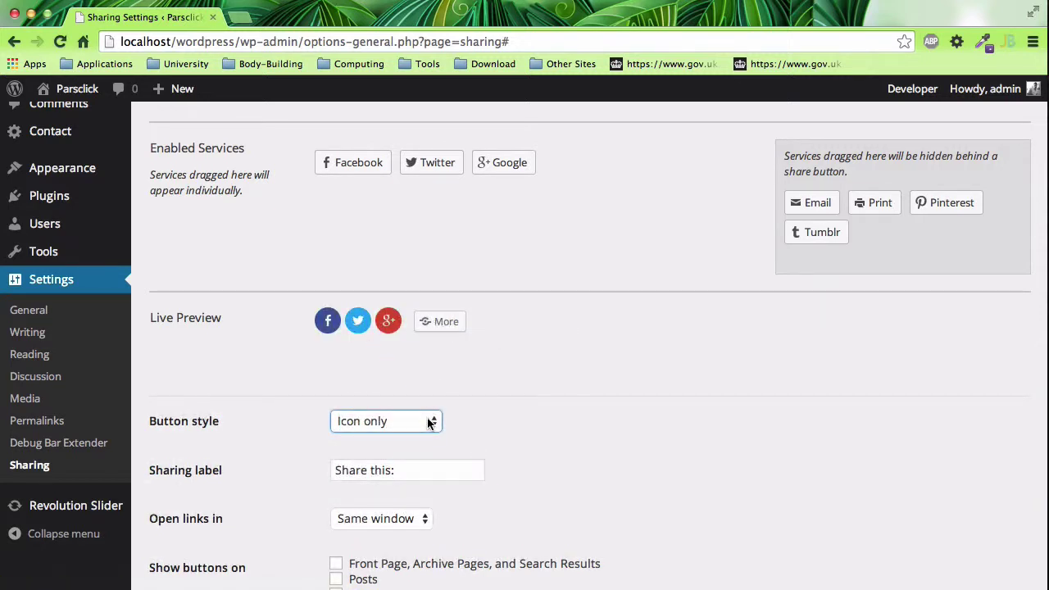
left_click(431, 423)
left_click(425, 436)
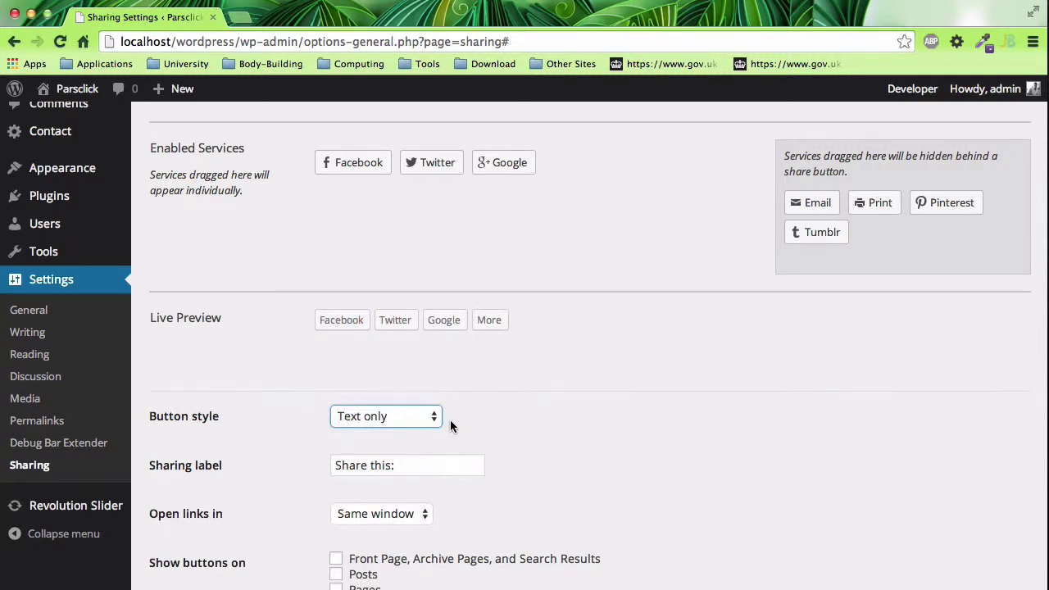
left_click(437, 418)
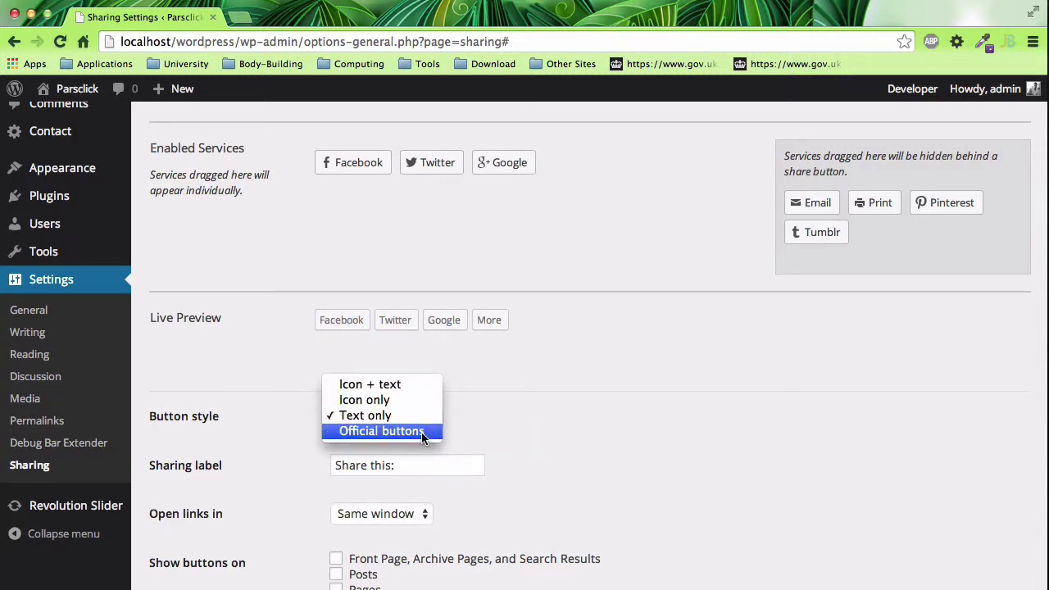
left_click(421, 432)
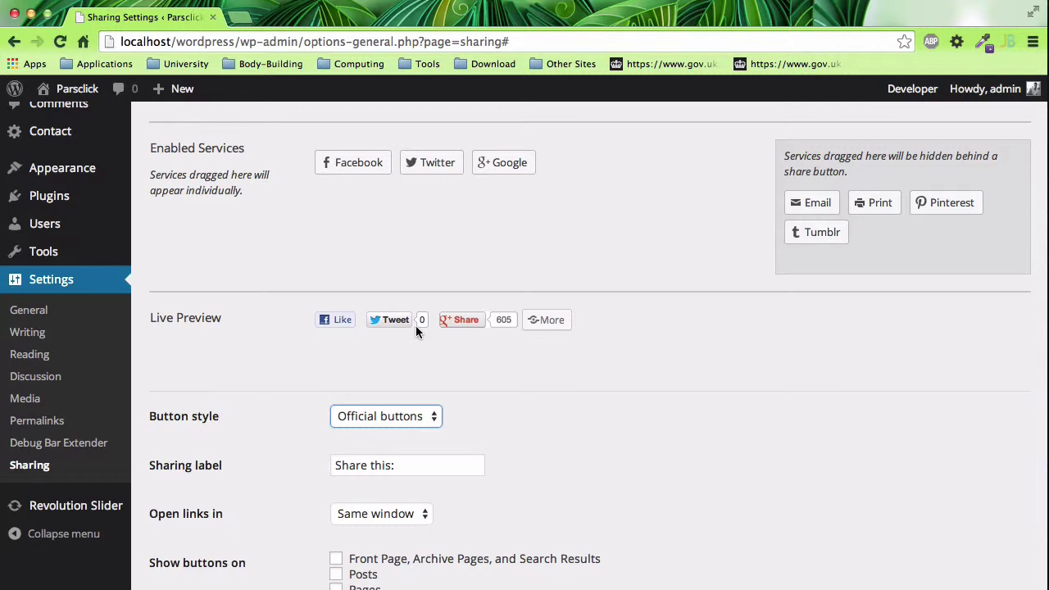
Recheck Icon only and Icon + text button styles, settling on Official buttons.
left_click(409, 425)
left_click(393, 384)
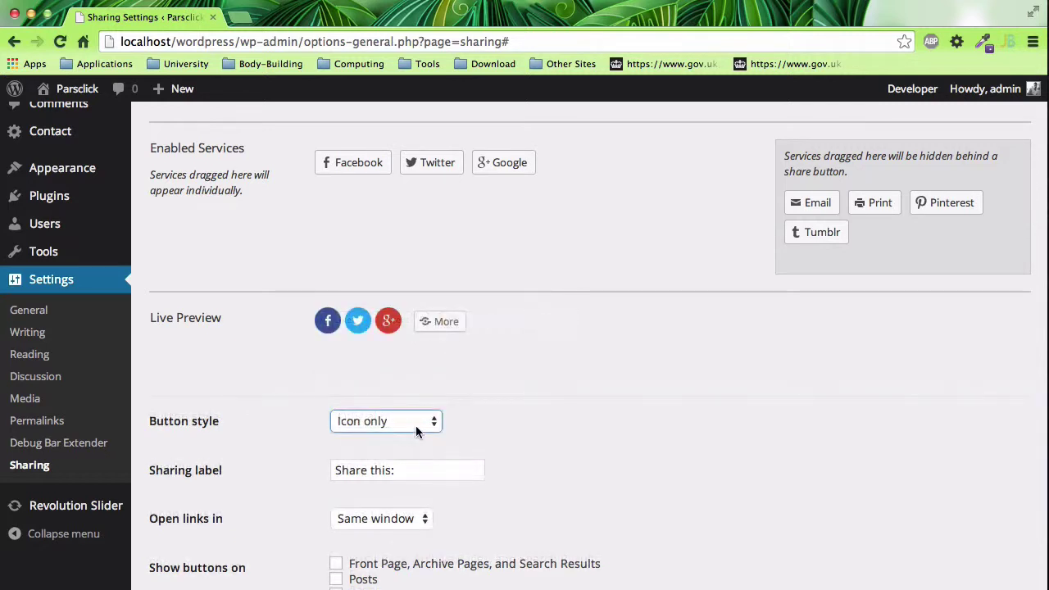
left_click(421, 415)
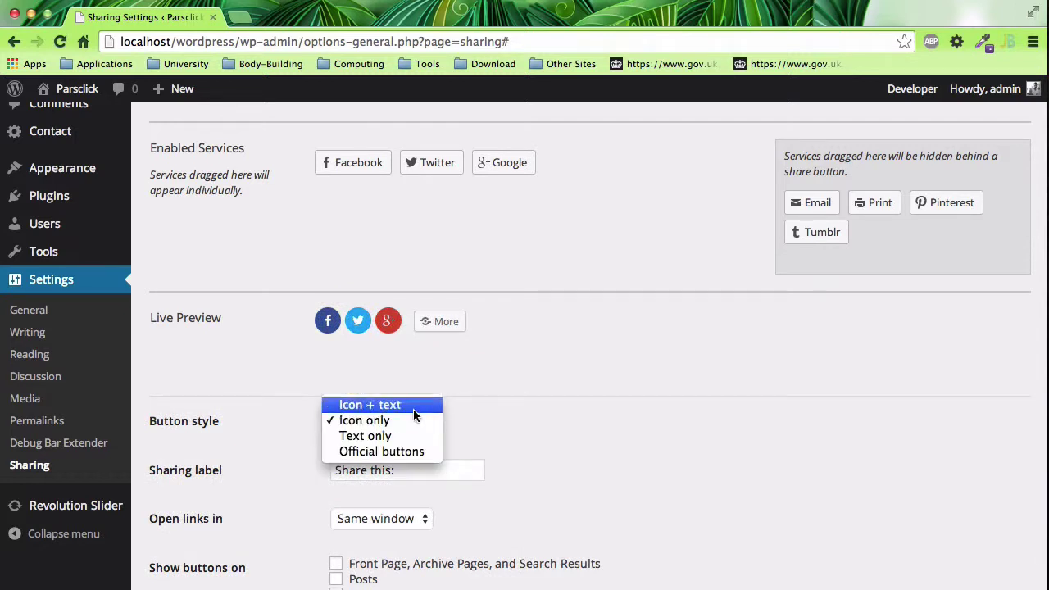
left_click(413, 407)
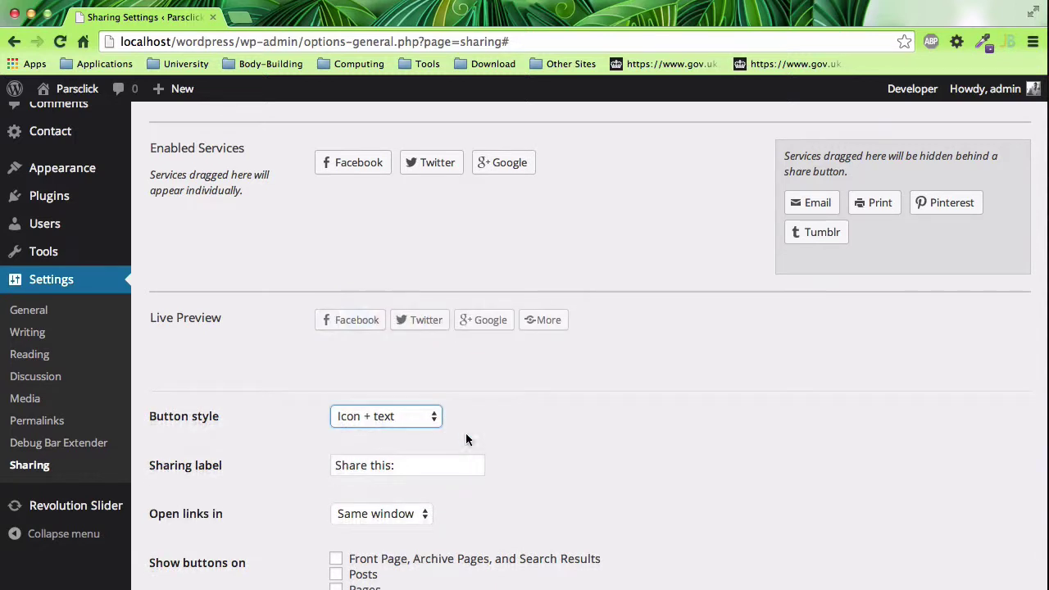
left_click(409, 416)
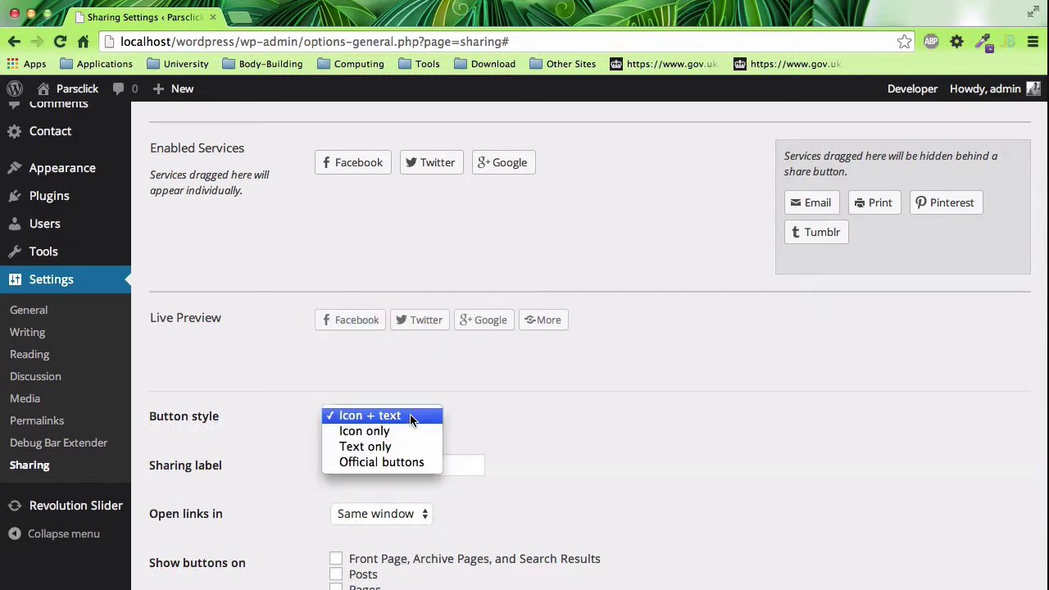
left_click(401, 464)
scroll(495, 426, "down", 2)
Select the 'Share this:' label text, then set Open links in to New window.
scroll(495, 433, "down", 1)
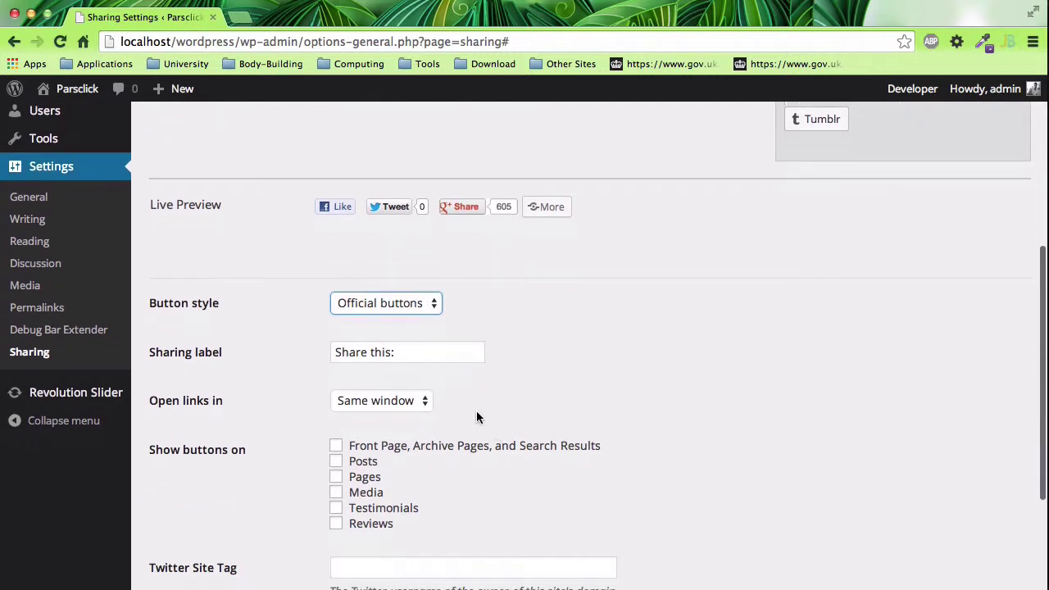
left_click(404, 349)
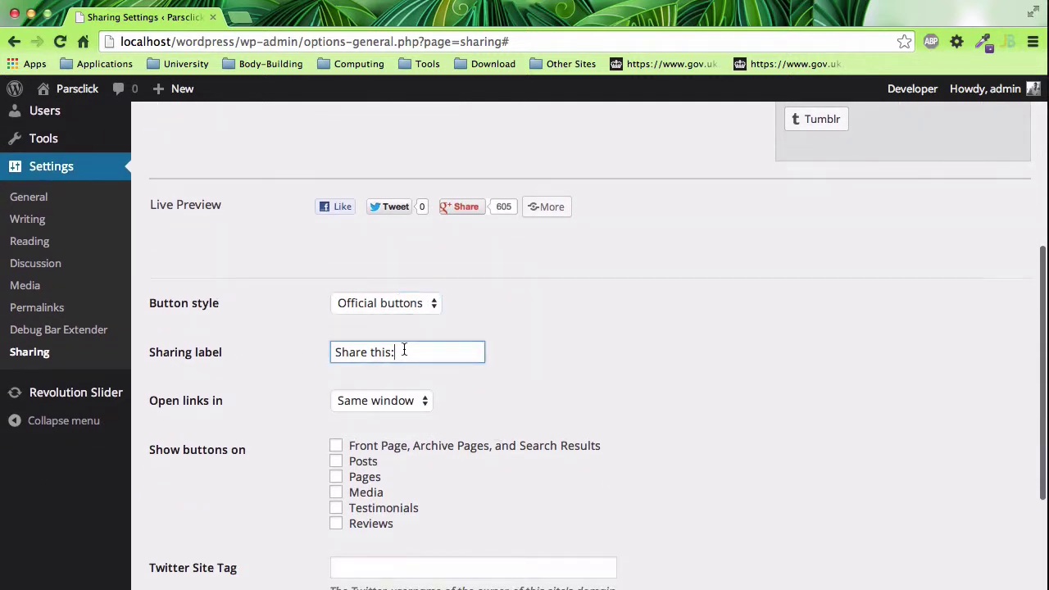
key("super+a")
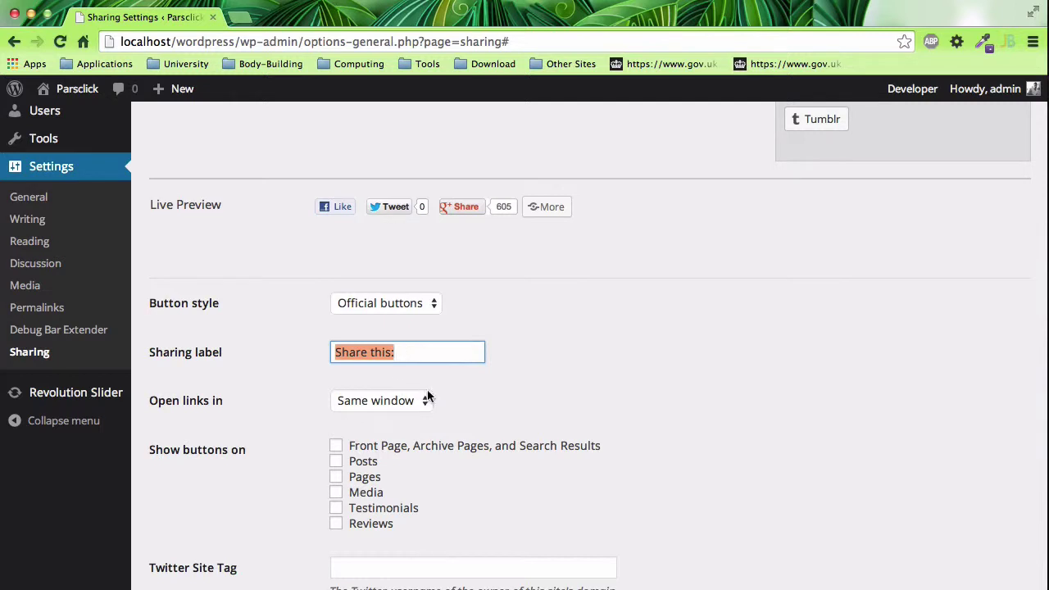
scroll(442, 409, "down", 1)
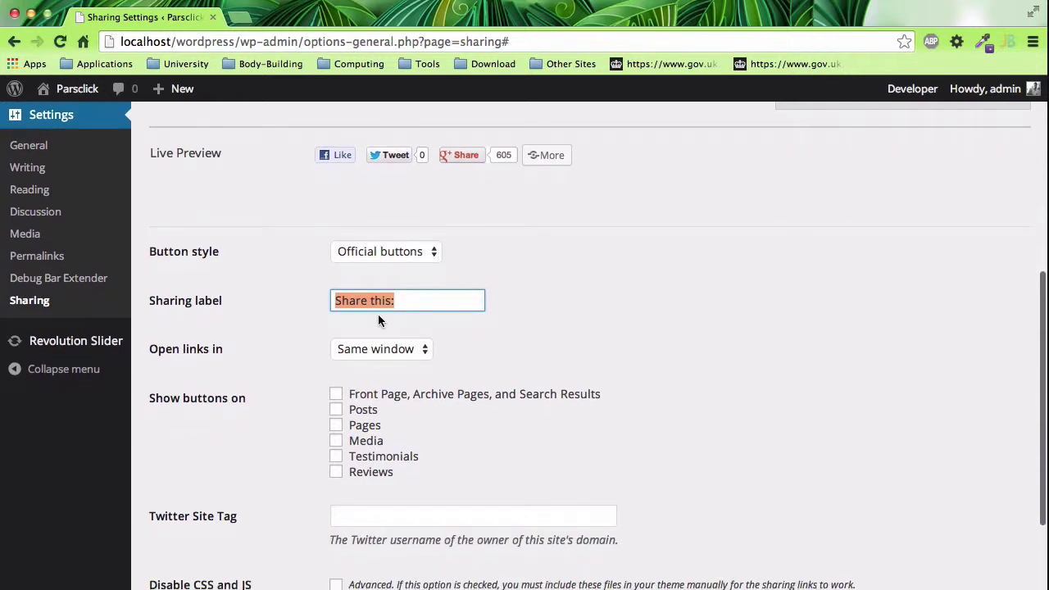
left_click(402, 349)
left_click(598, 328)
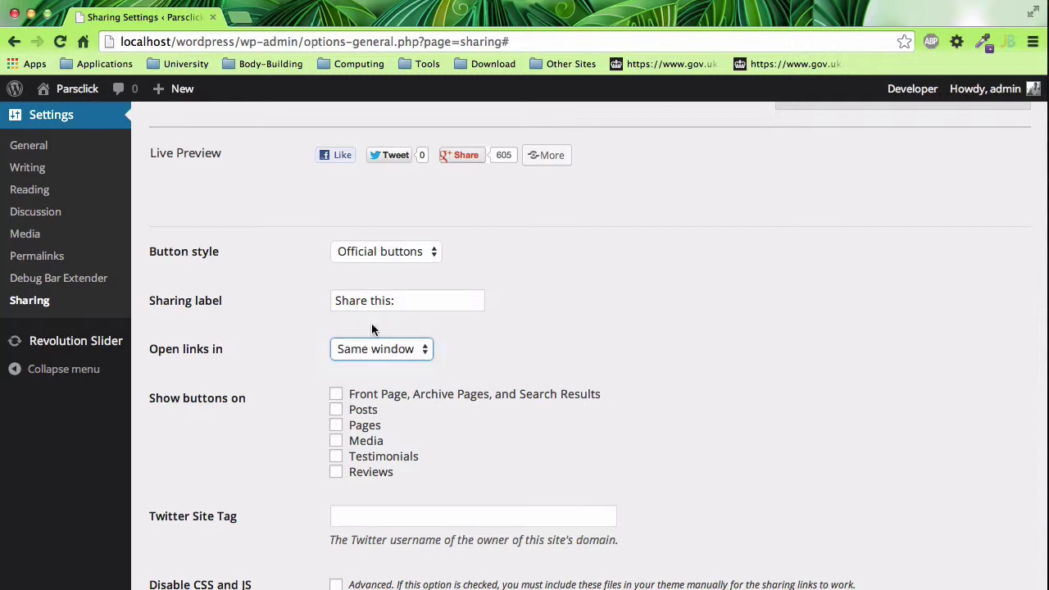
left_click(421, 349)
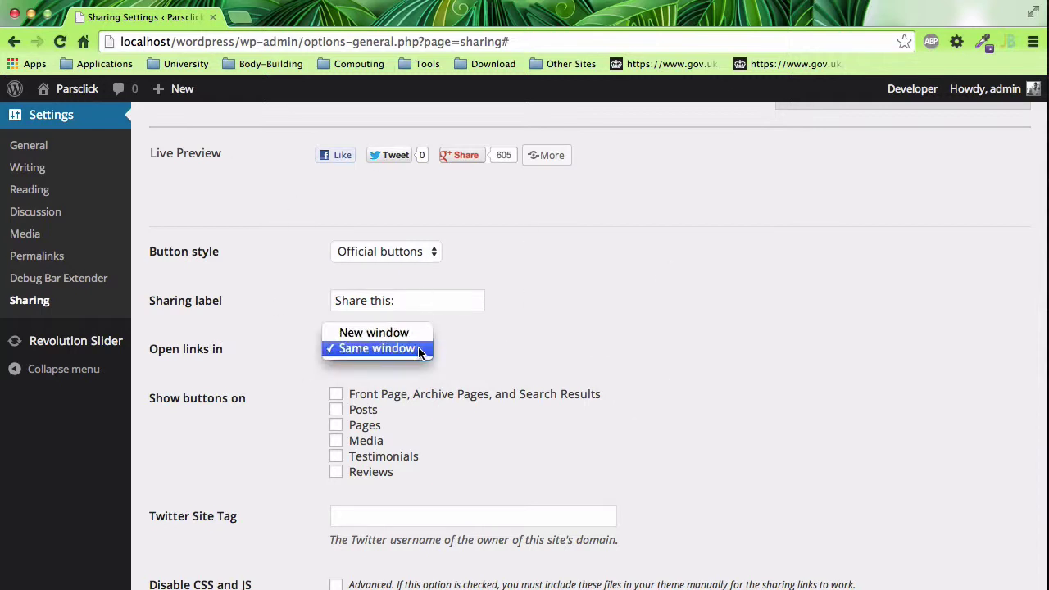
left_click(381, 333)
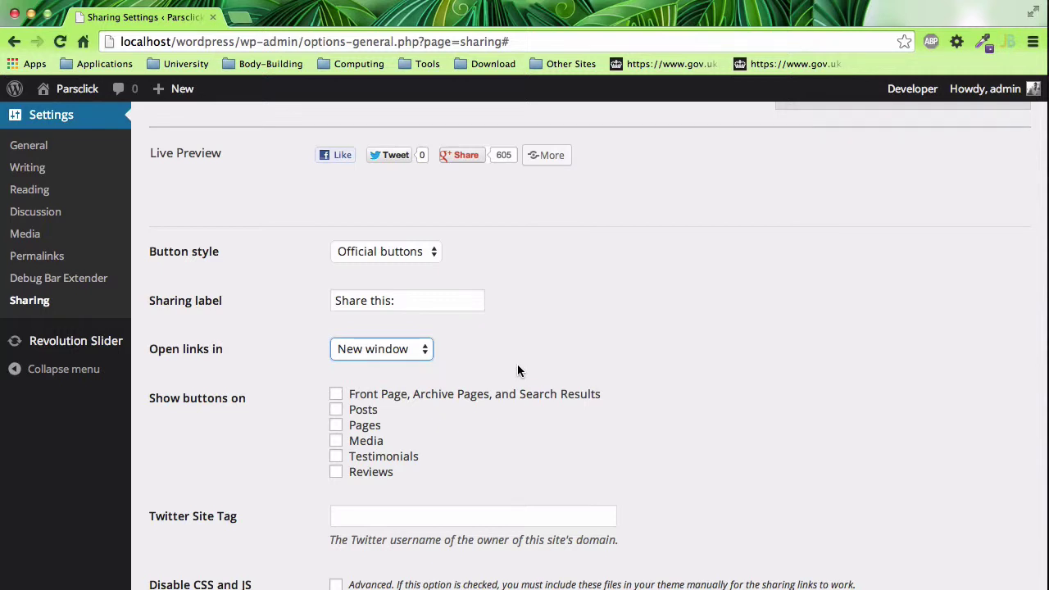
scroll(517, 364, "down", 2)
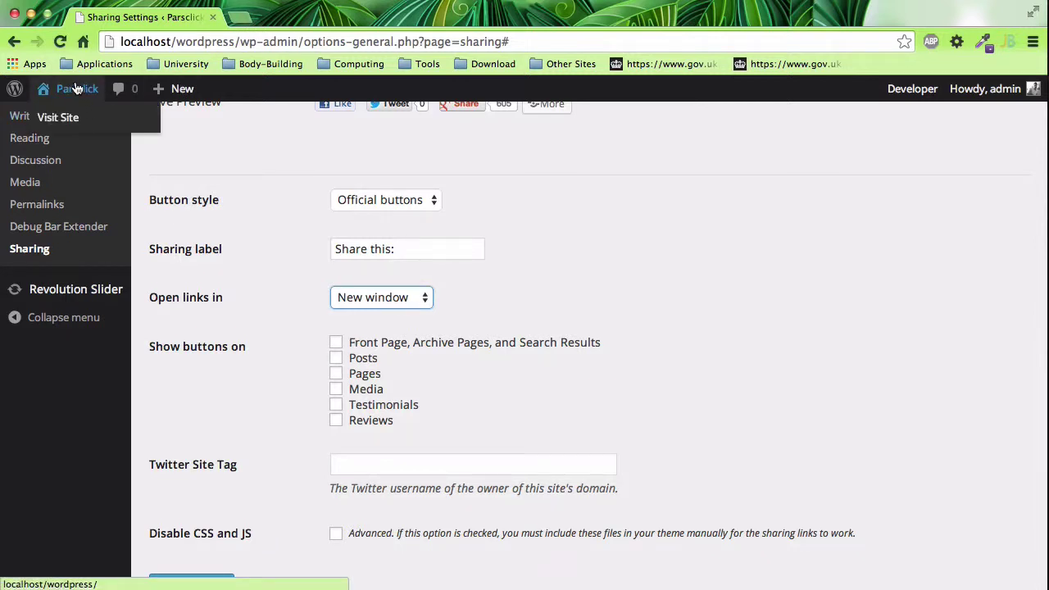
Open the Parsclick front page in a second tab and zoom out to look it over.
middle_click(70, 116)
left_click(306, 18)
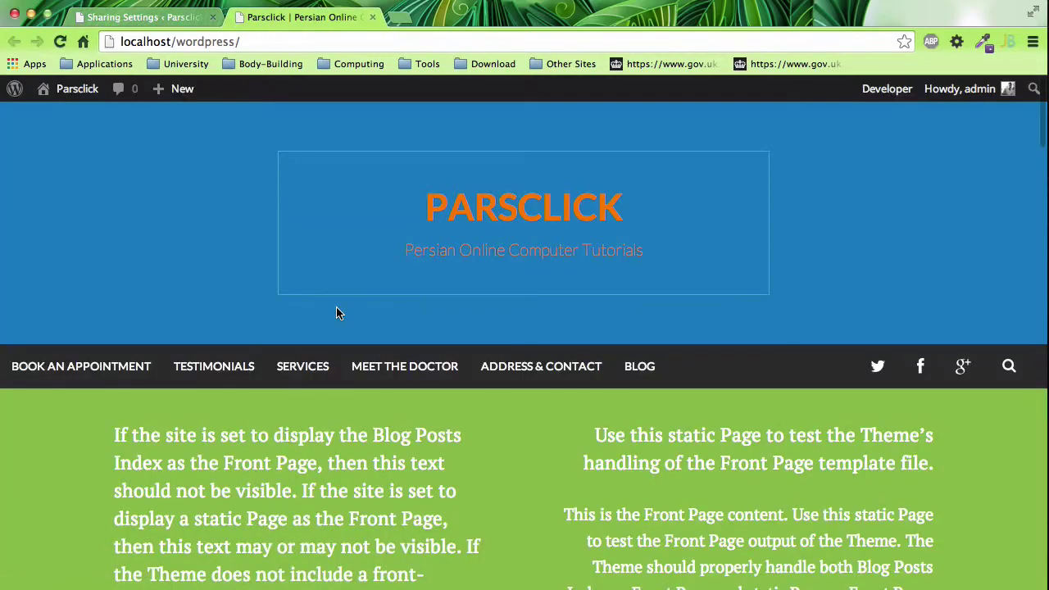
scroll(336, 312, "down", 20)
scroll(336, 311, "up", 20)
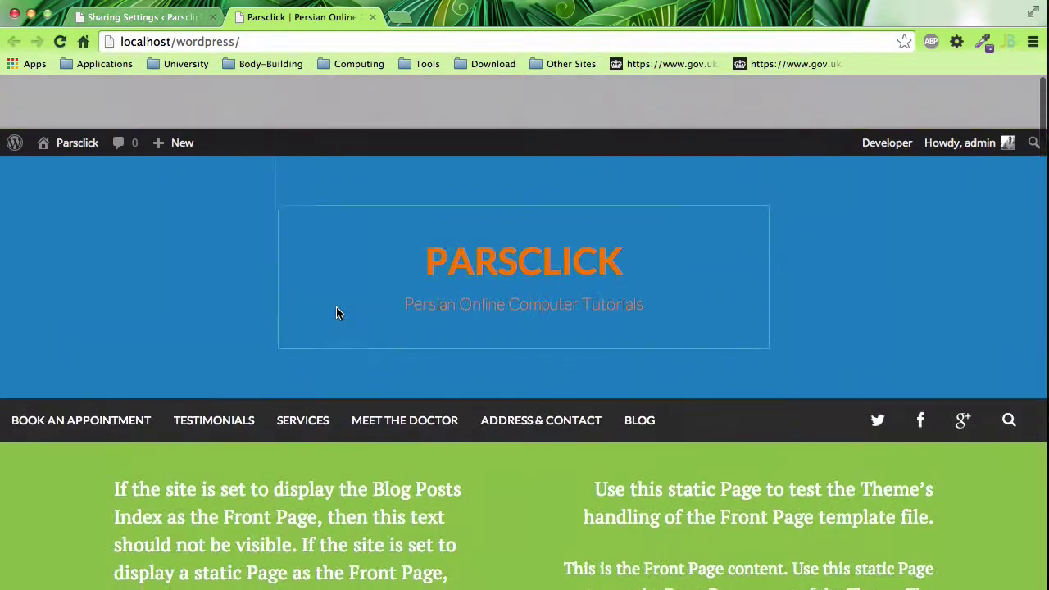
key("super+minus")
key("super+minus")
key("super+minus")
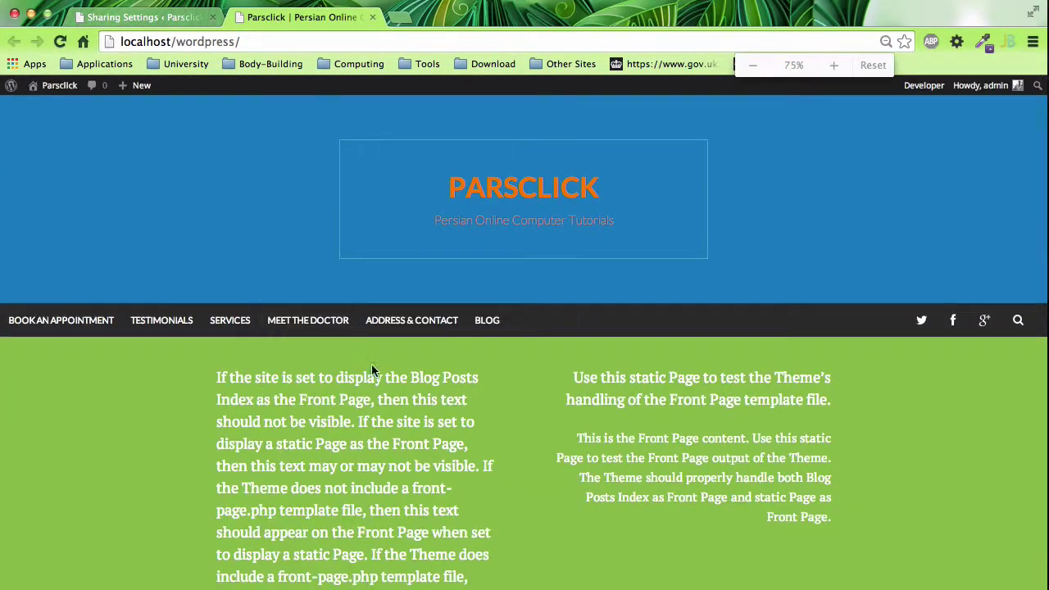
scroll(385, 414, "down", 8)
scroll(386, 414, "up", 2)
Back on Sharing Settings, tick Posts under Show buttons on, leaving Pages and Testimonials unticked.
scroll(385, 416, "up", 6)
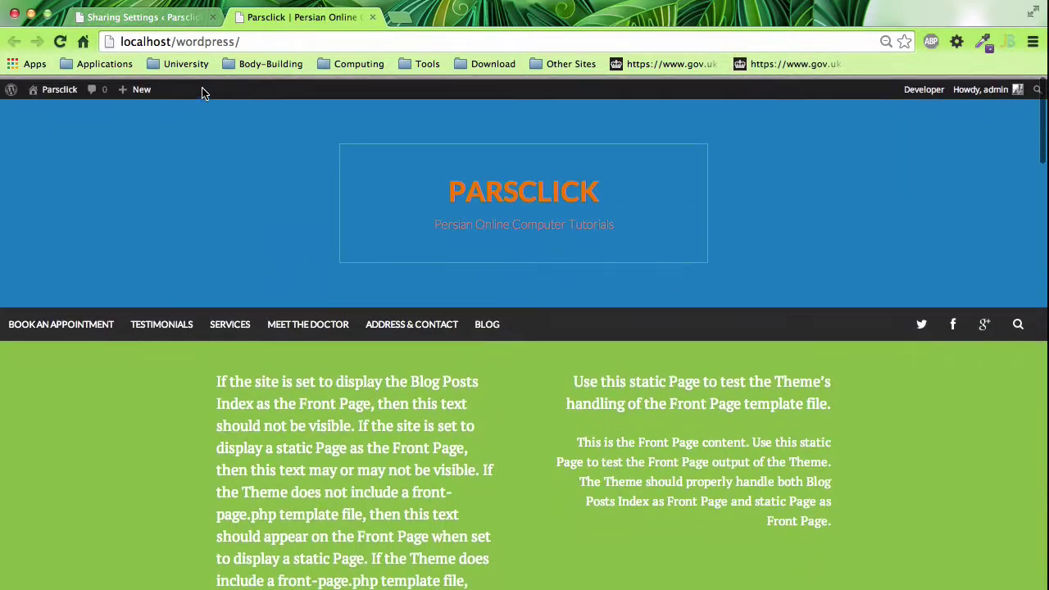
left_click(139, 17)
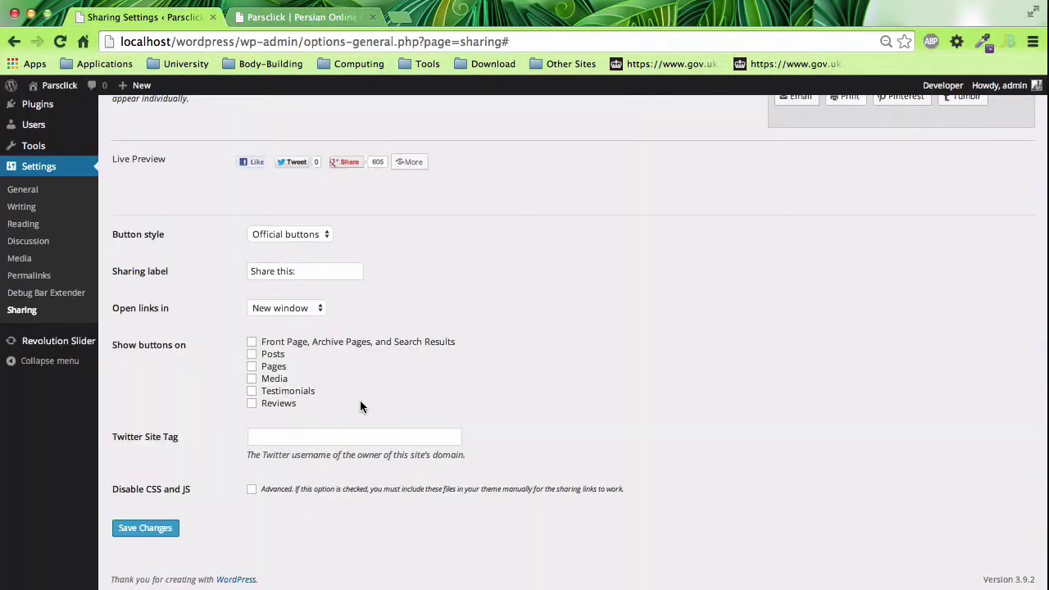
left_click(252, 354)
key("super+plus")
key("super+plus")
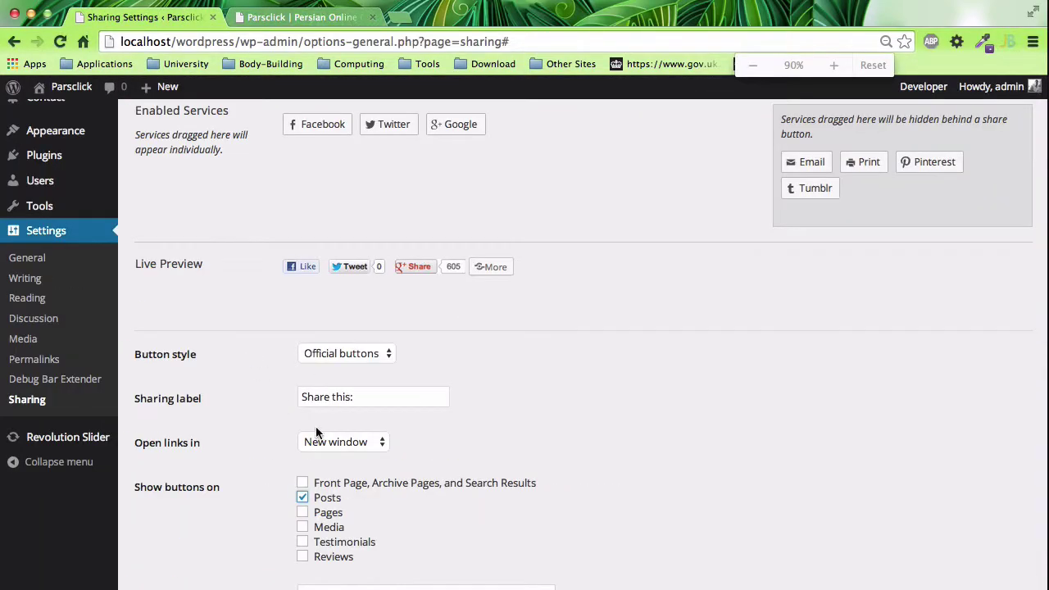
scroll(514, 454, "down", 3)
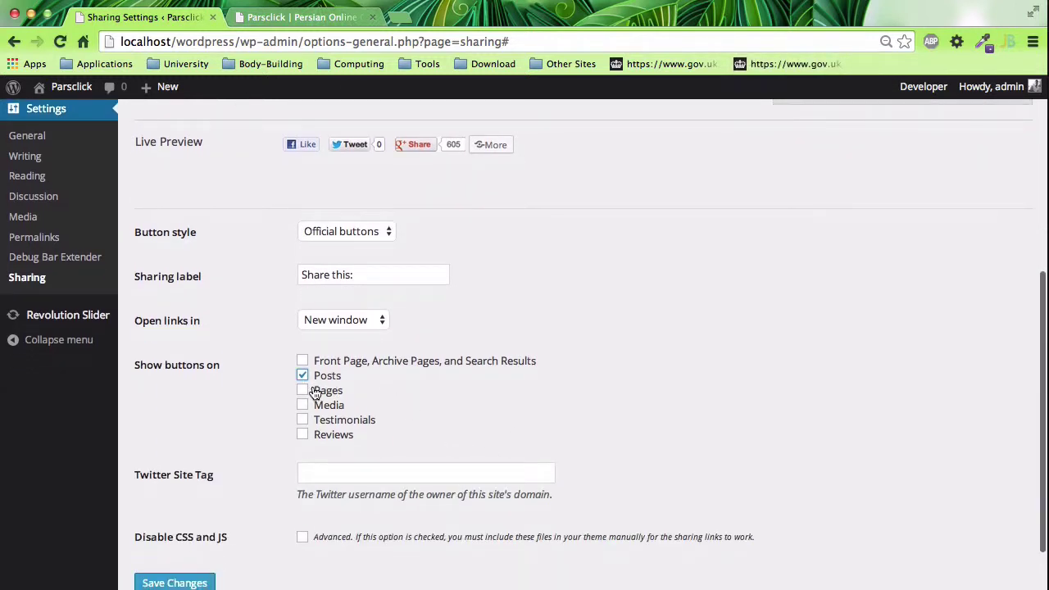
left_click(304, 394)
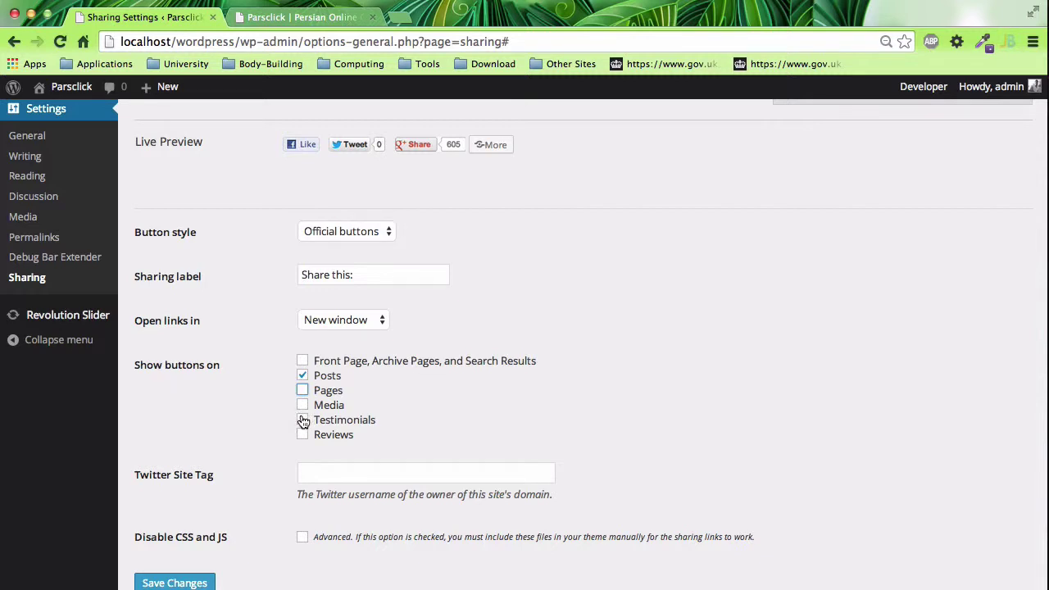
left_click(302, 420)
left_click(302, 420)
scroll(65, 164, "up", 5)
mouse_move(67, 186)
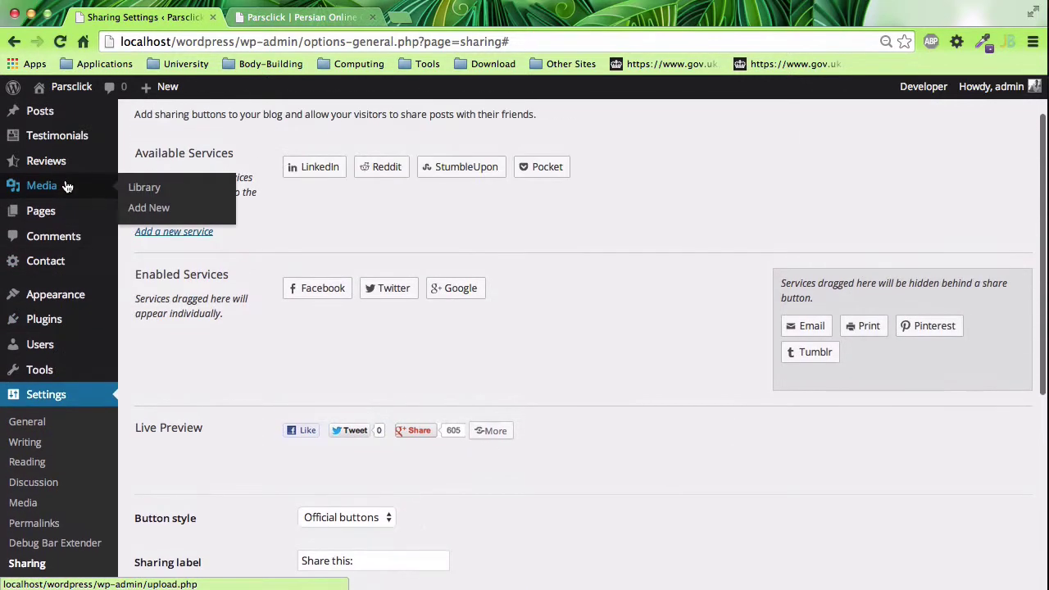
scroll(182, 317, "down", 1)
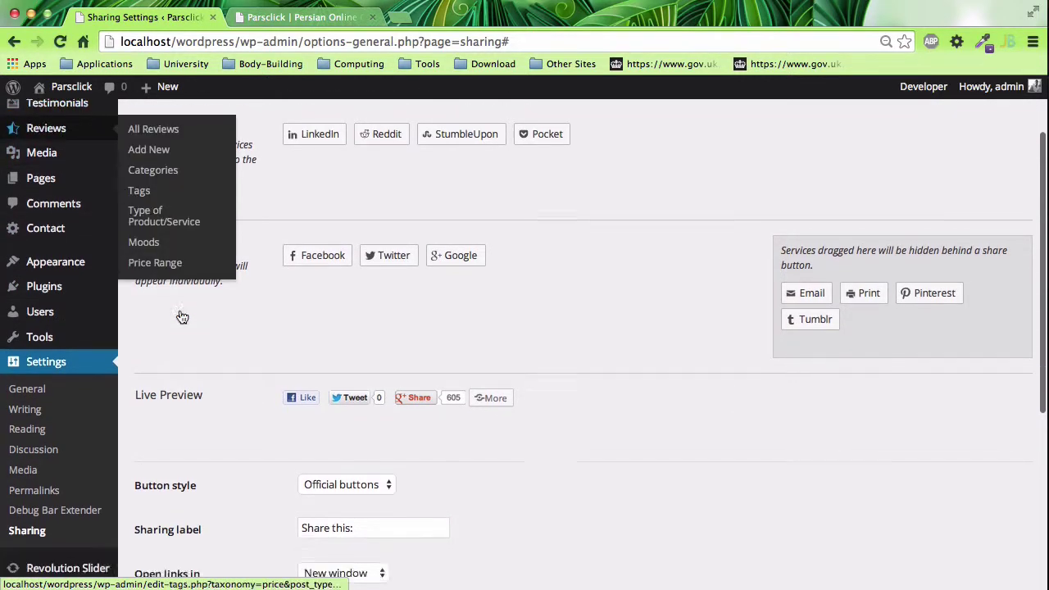
scroll(299, 338, "down", 5)
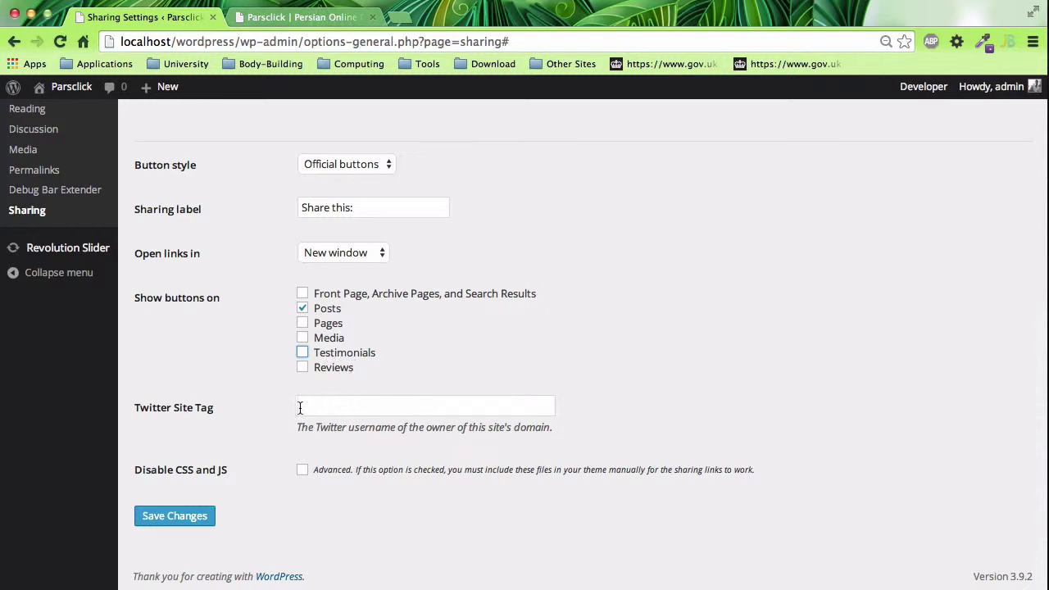
Enter the owner's Twitter username as Site Tag, tick Disable CSS and JS, and save.
left_click(329, 402)
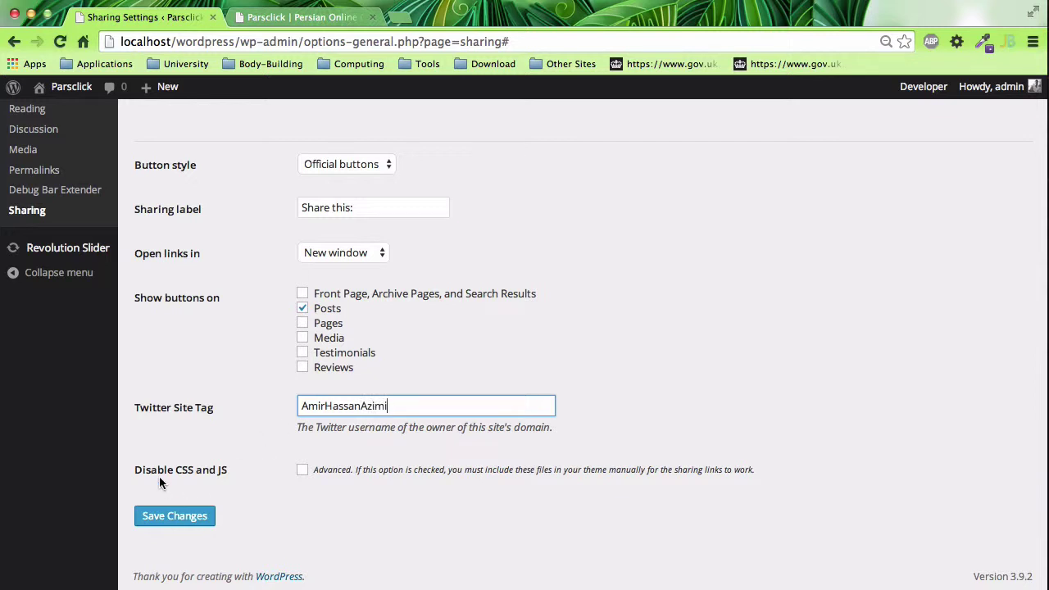
left_click(301, 473)
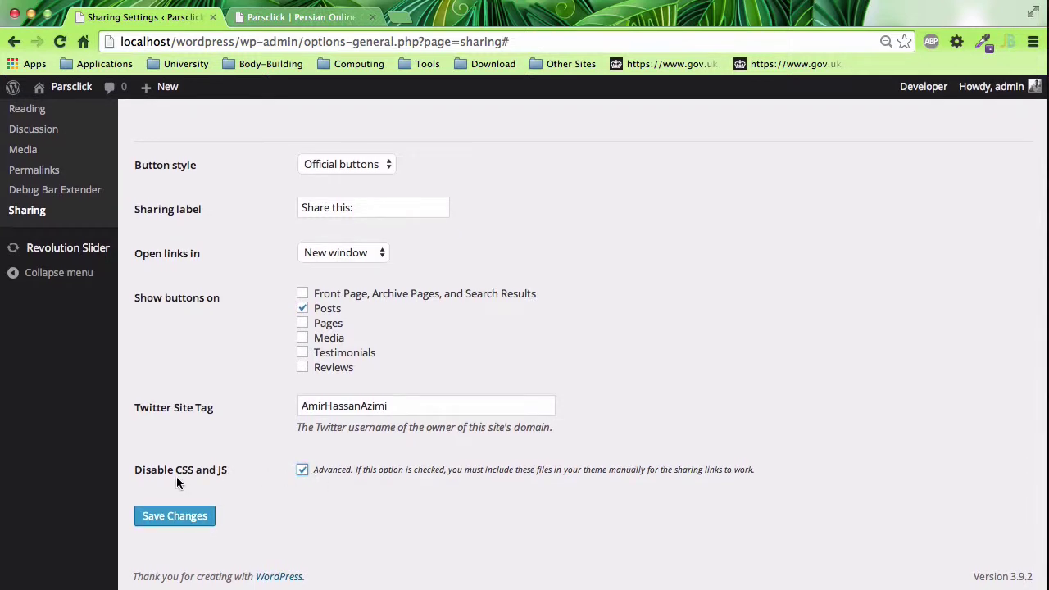
left_click(178, 523)
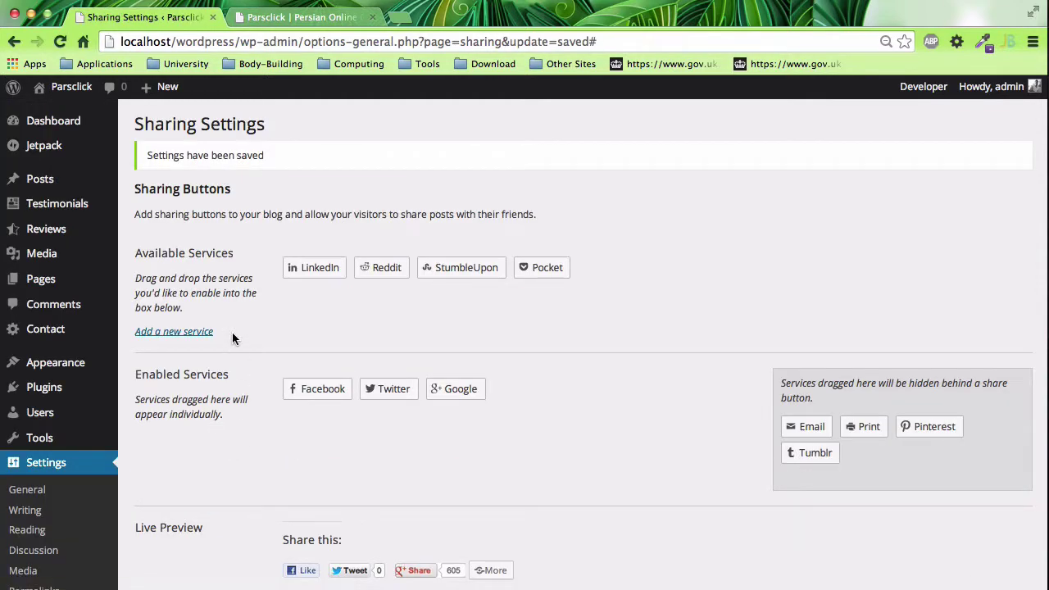
left_click(299, 17)
Reload the Parsclick site and browse to the Blog page.
key("super+r")
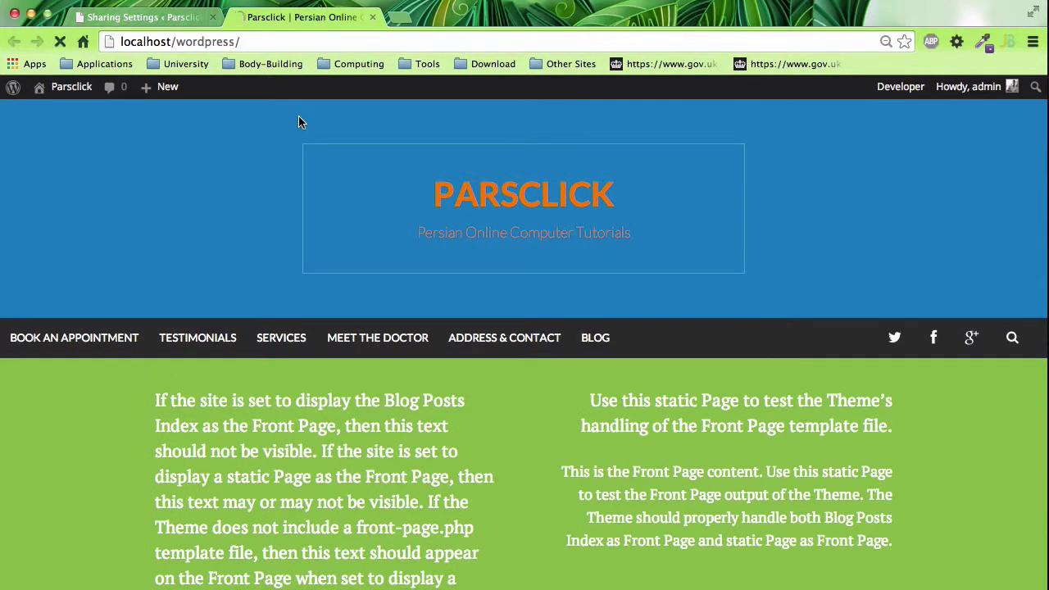
scroll(171, 437, "down", 6)
scroll(170, 430, "down", 10)
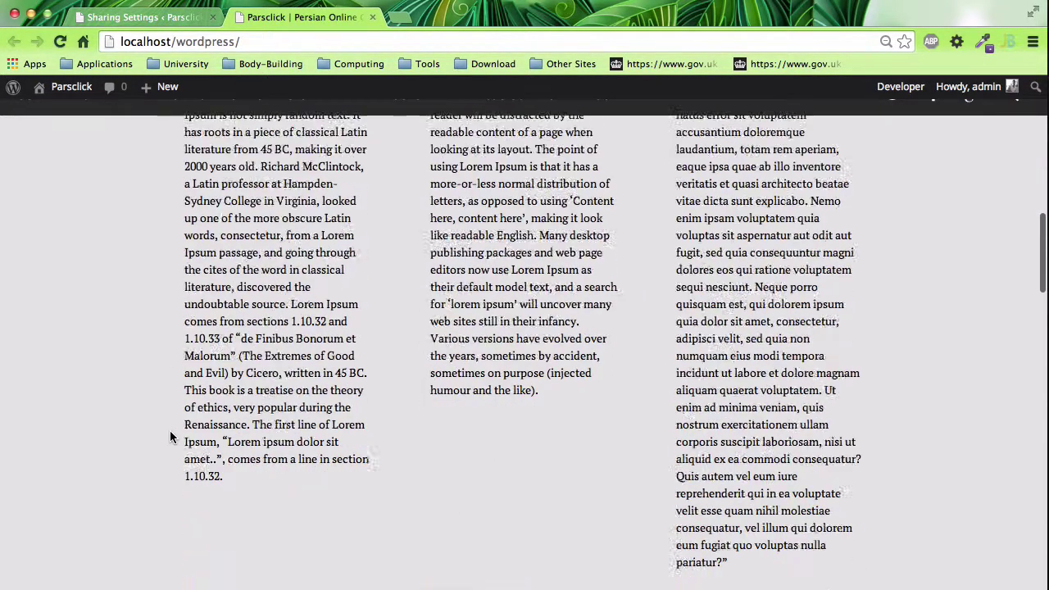
scroll(170, 430, "up", 20)
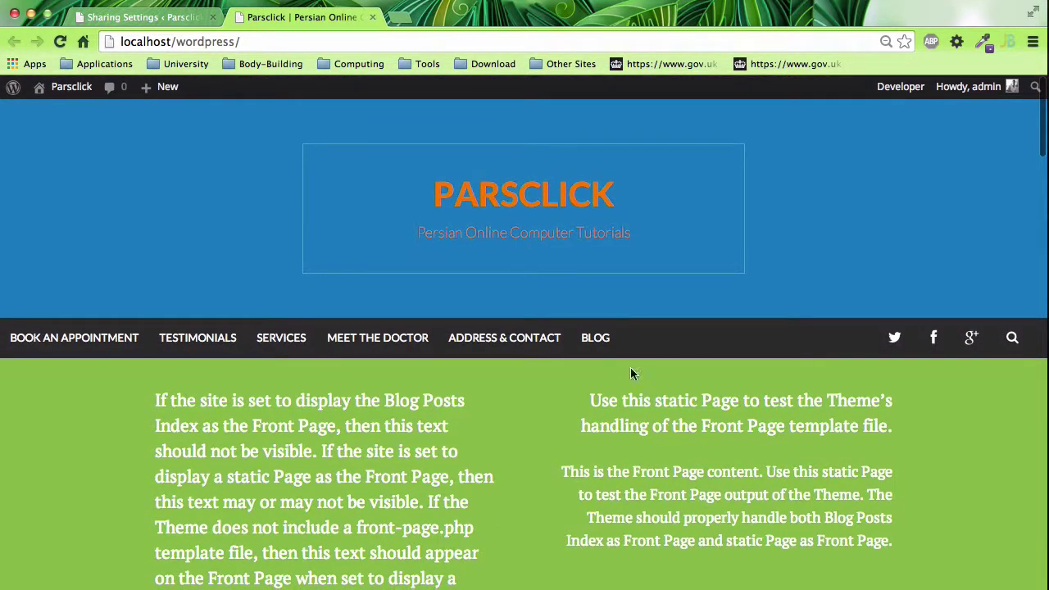
left_click(595, 337)
scroll(574, 449, "down", 5)
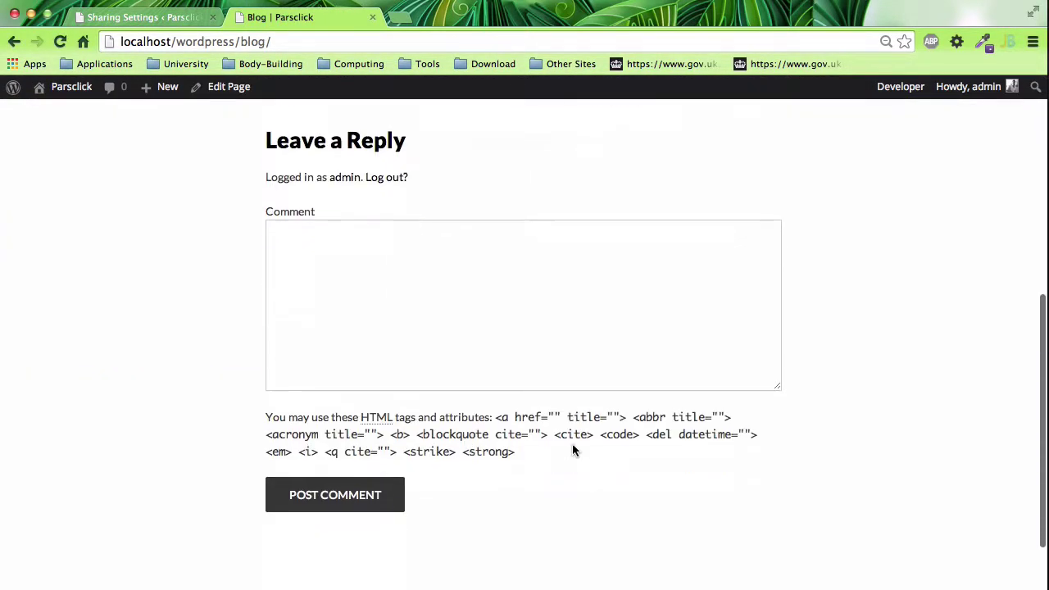
scroll(572, 449, "down", 2)
scroll(571, 449, "up", 10)
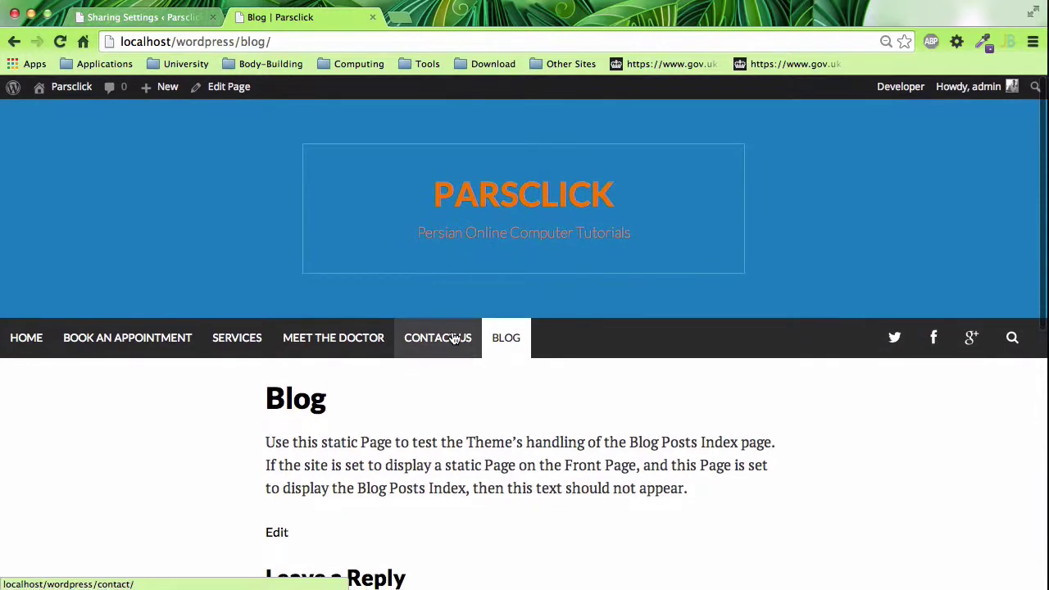
scroll(461, 417, "down", 2)
Look over the Contact Us page, go back to Blog, then return to Sharing Settings.
left_click(424, 182)
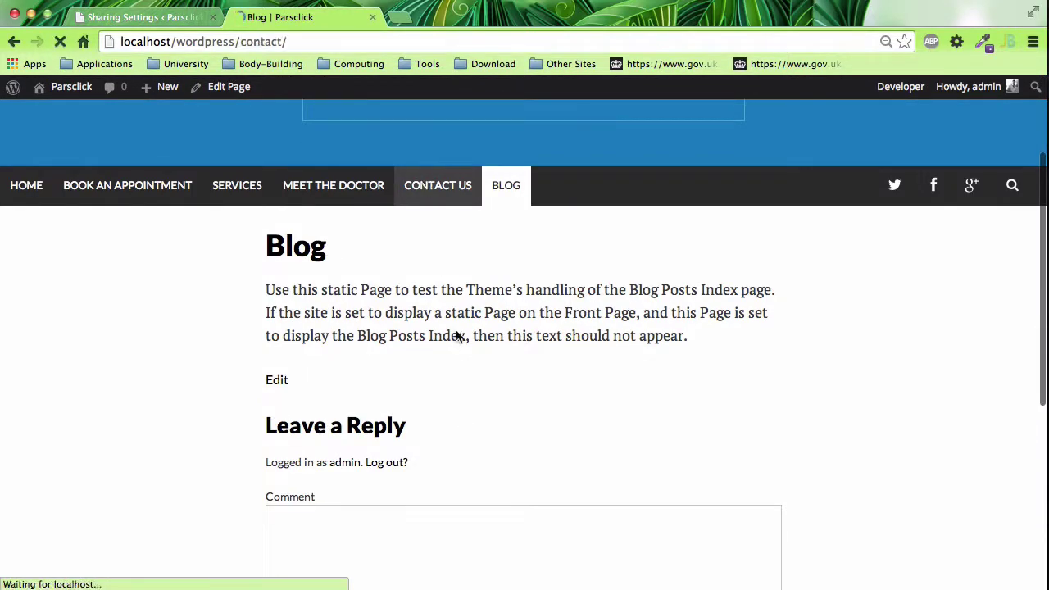
scroll(472, 442, "down", 6)
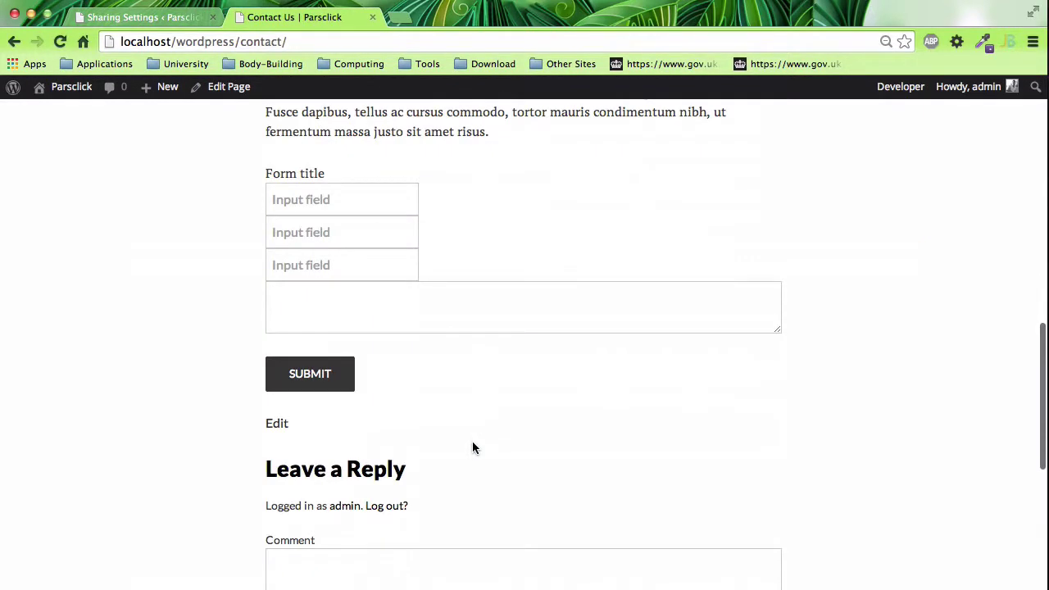
scroll(475, 446, "down", 5)
scroll(413, 526, "up", 15)
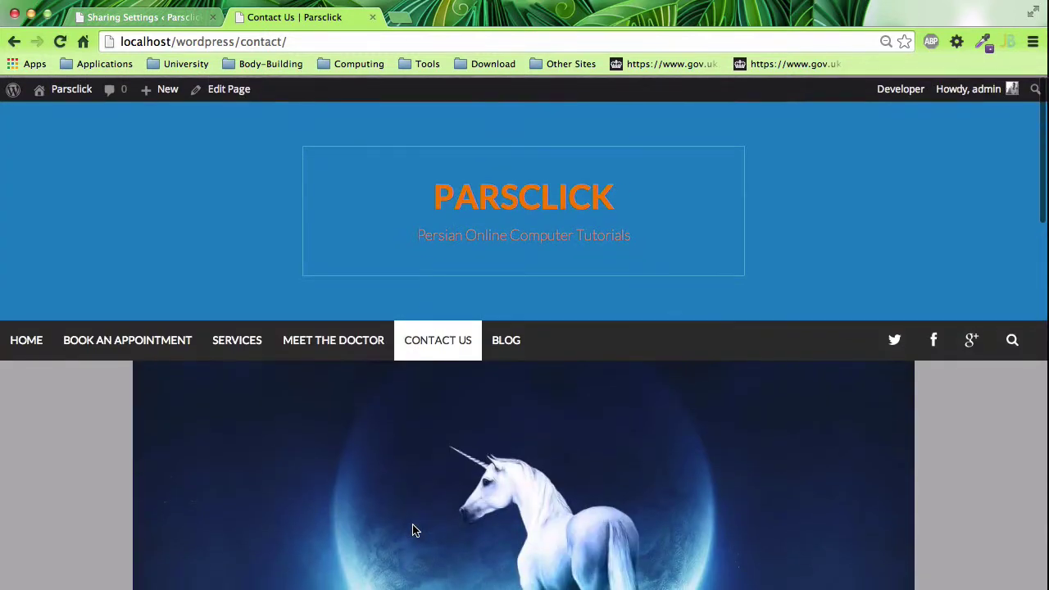
scroll(443, 458, "down", 1)
left_click(508, 301)
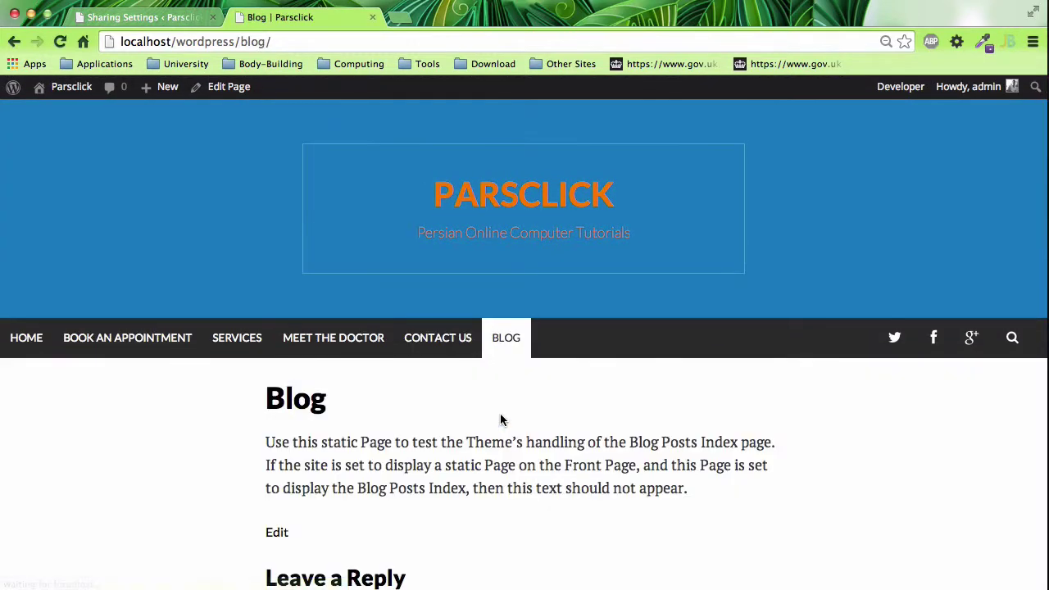
scroll(502, 420, "down", 1)
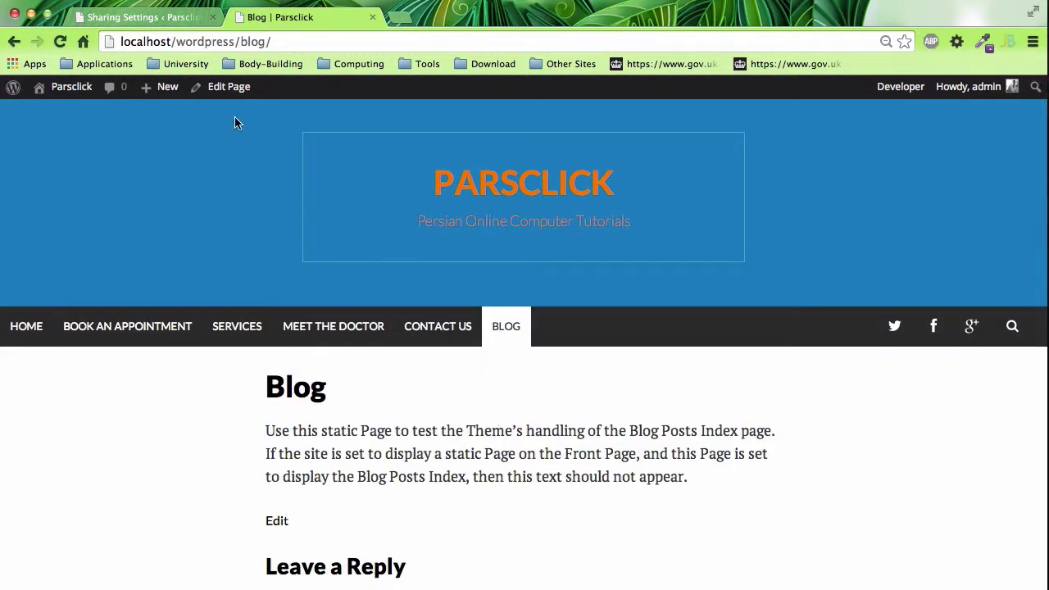
left_click(180, 17)
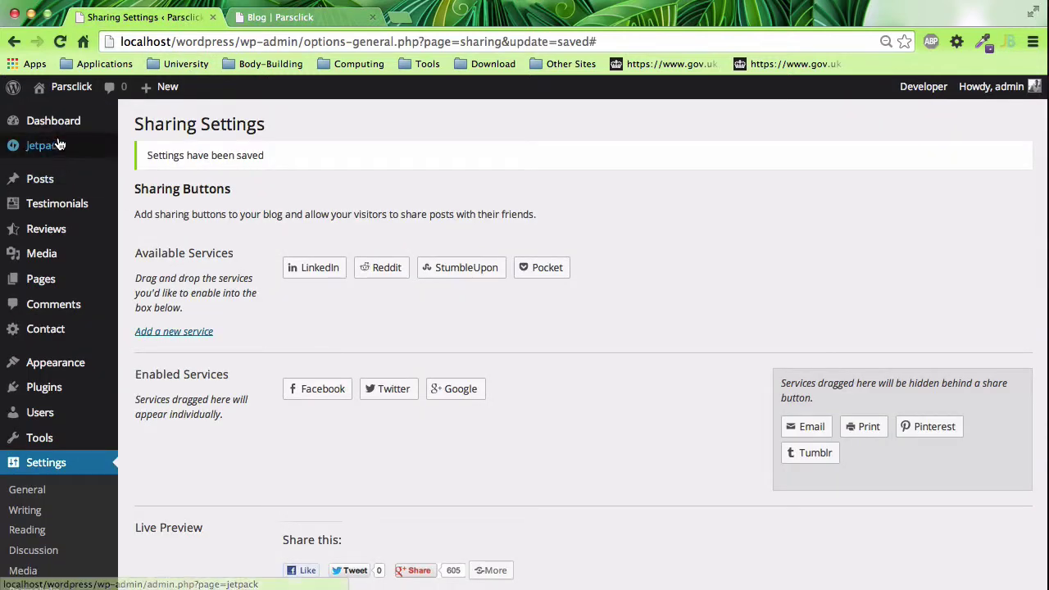
Open All Posts in a new tab and view the 'Markup: Text Alignment' post.
mouse_move(54, 182)
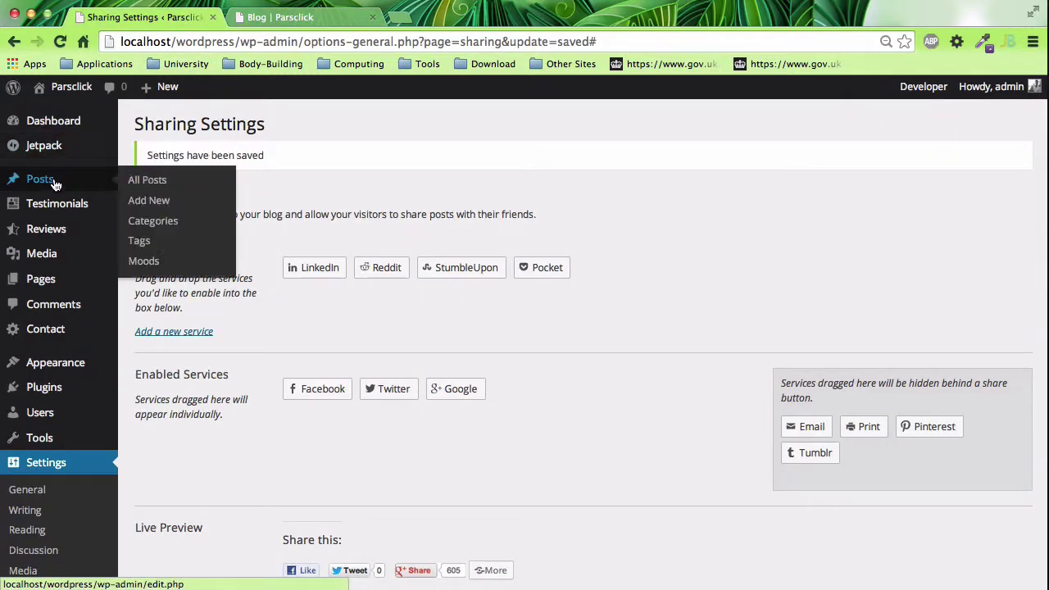
left_click(136, 185, "super")
left_click(414, 20)
scroll(318, 373, "down", 1)
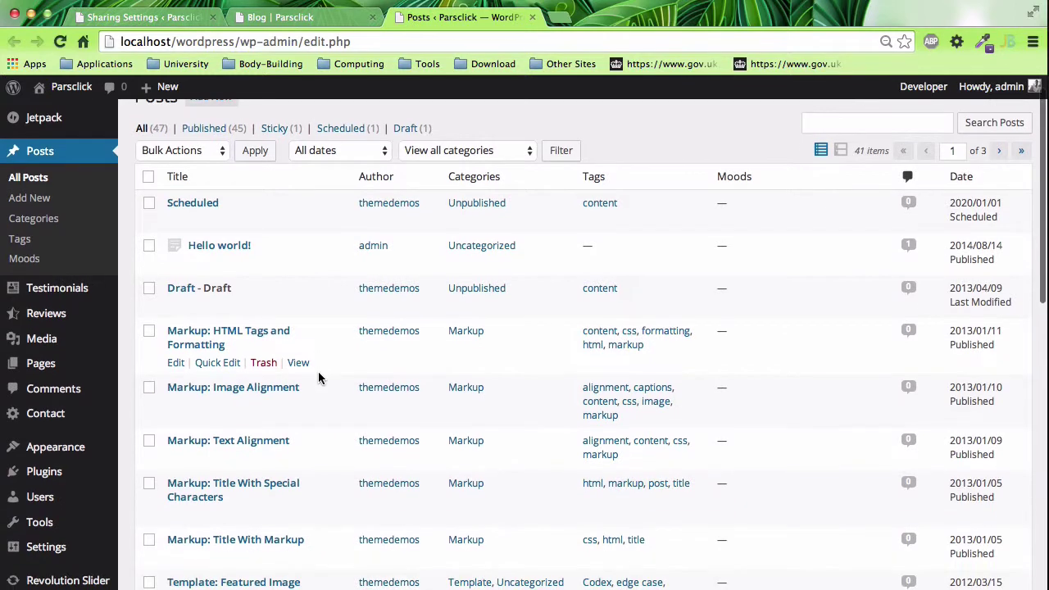
scroll(347, 414, "down", 1)
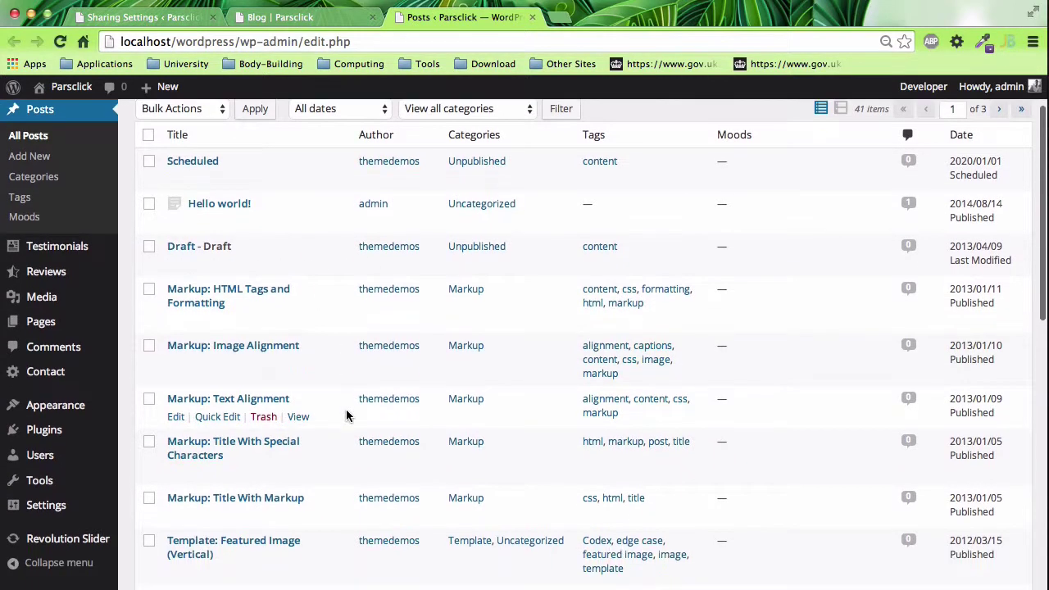
left_click(298, 416)
Check the post's share buttons, then close the Blog tab.
scroll(336, 449, "down", 15)
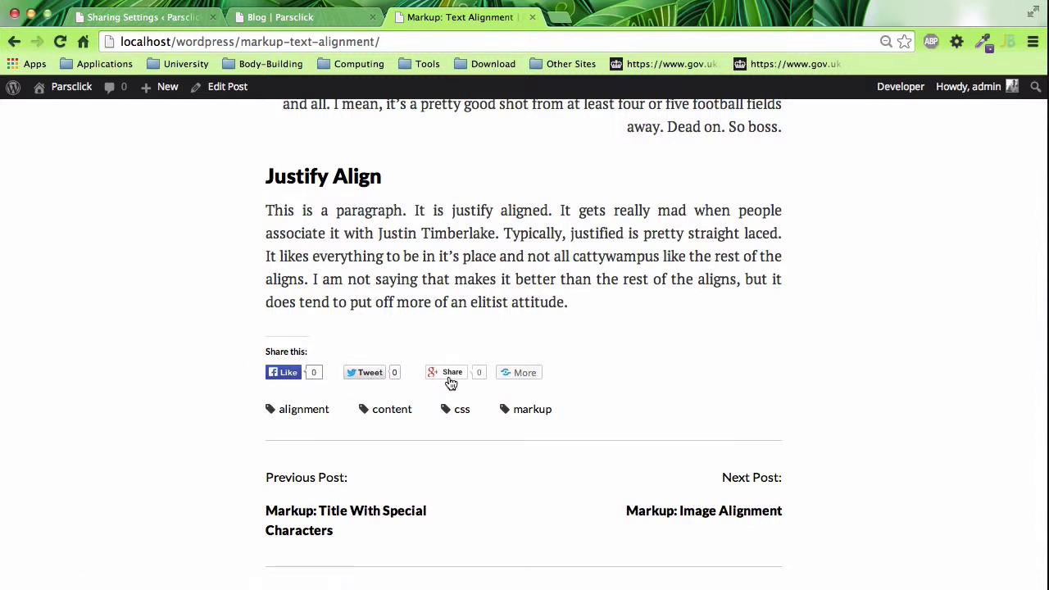
mouse_move(452, 379)
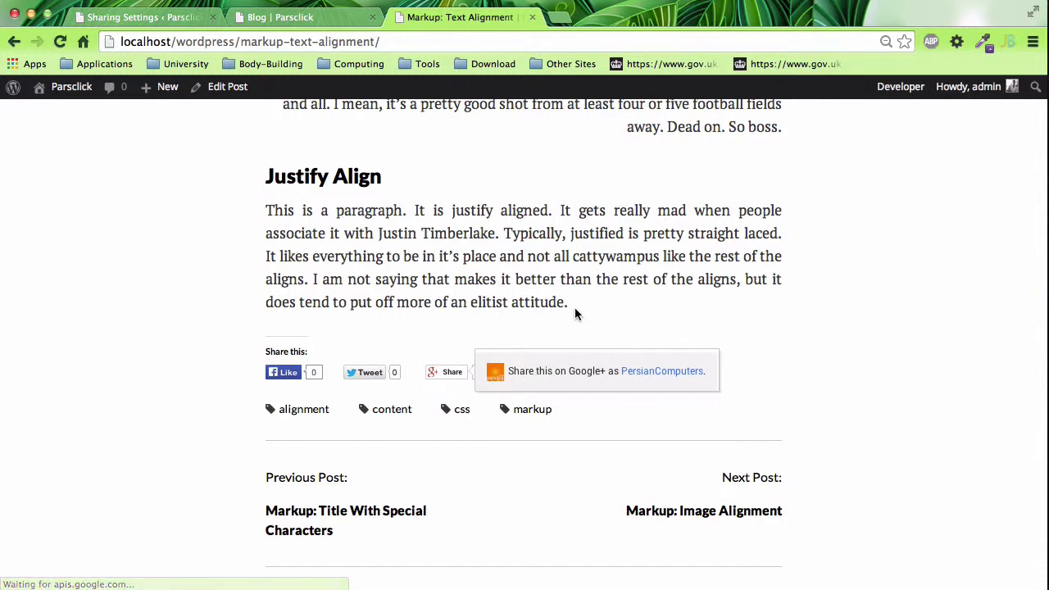
mouse_move(535, 373)
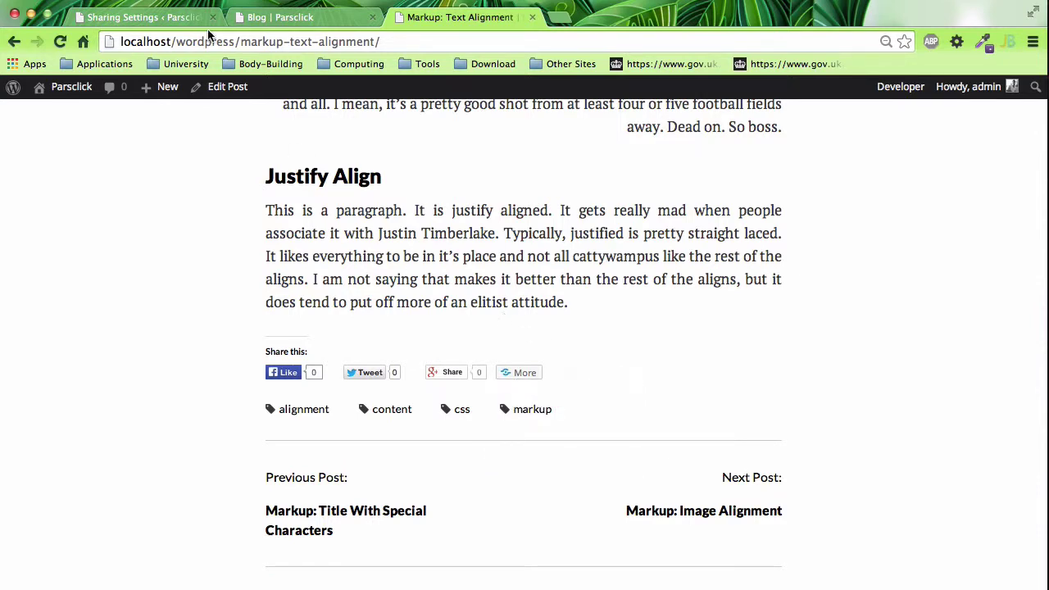
left_click(278, 17)
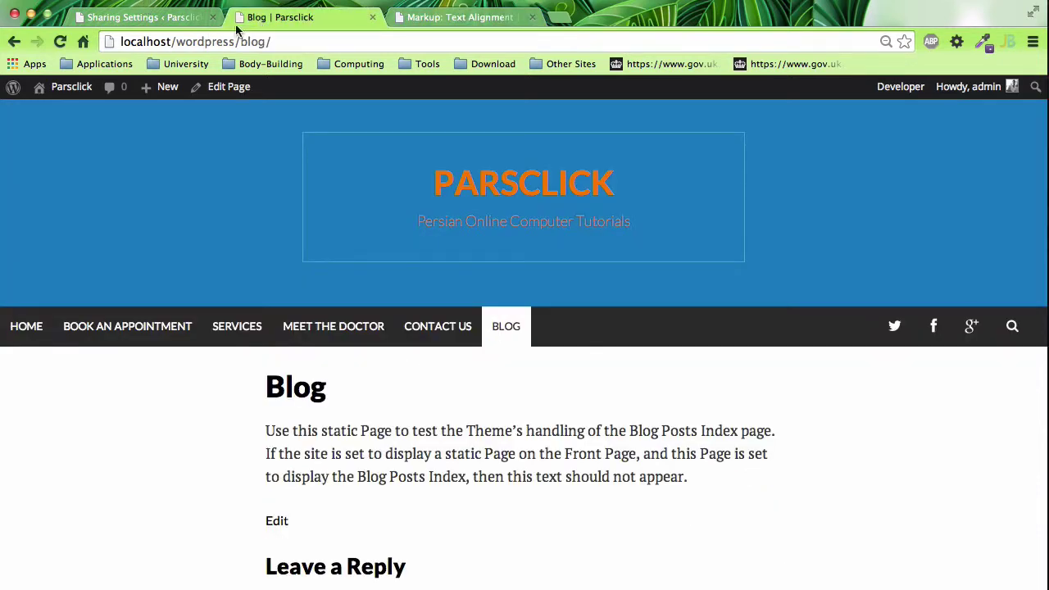
left_click(373, 18)
Set Button style to Icon only and save the sharing settings.
left_click(164, 16)
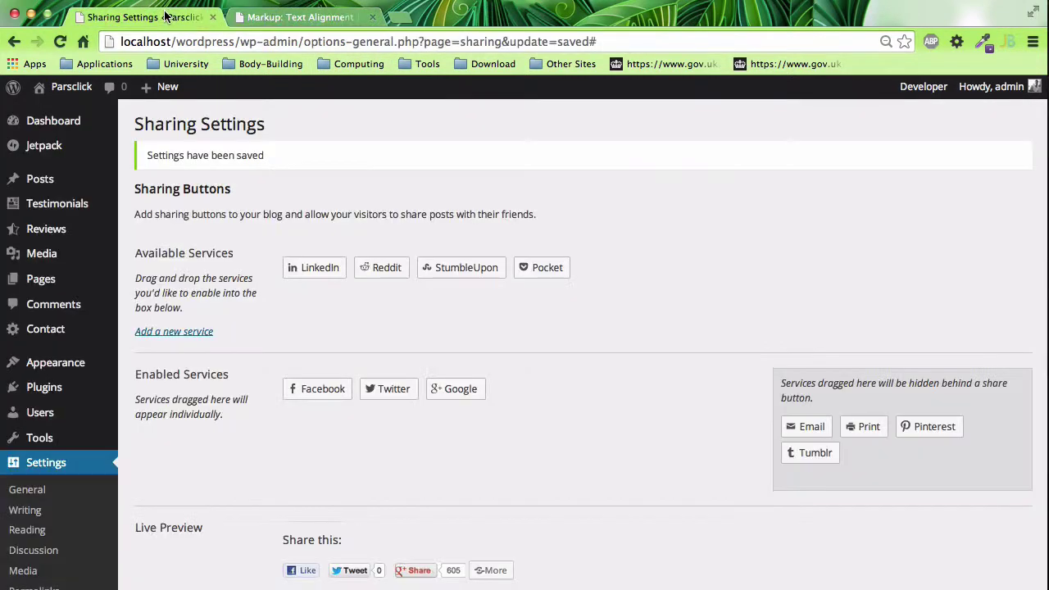
scroll(339, 458, "down", 5)
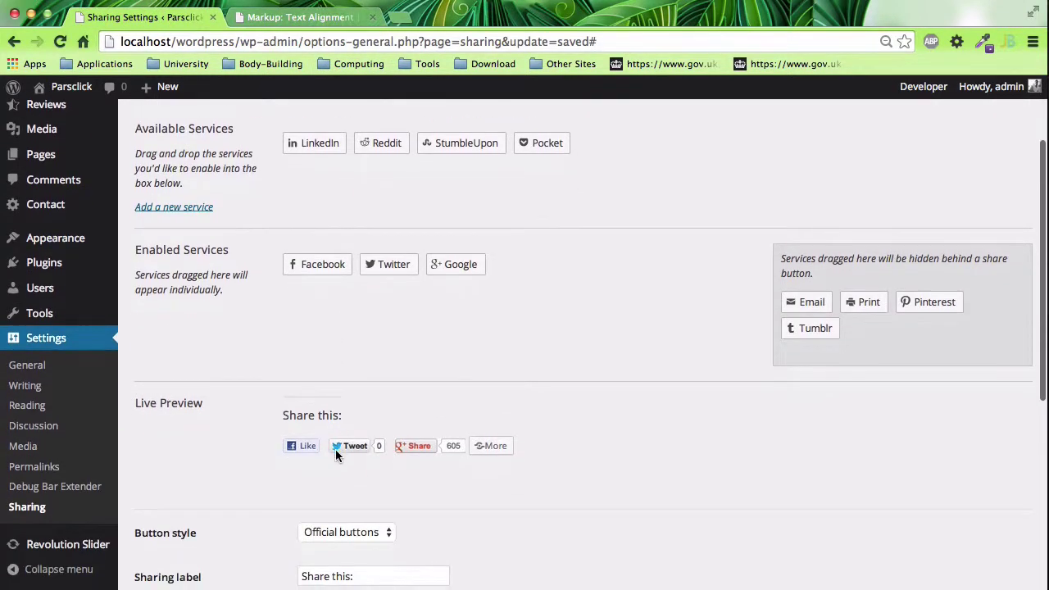
left_click(340, 436)
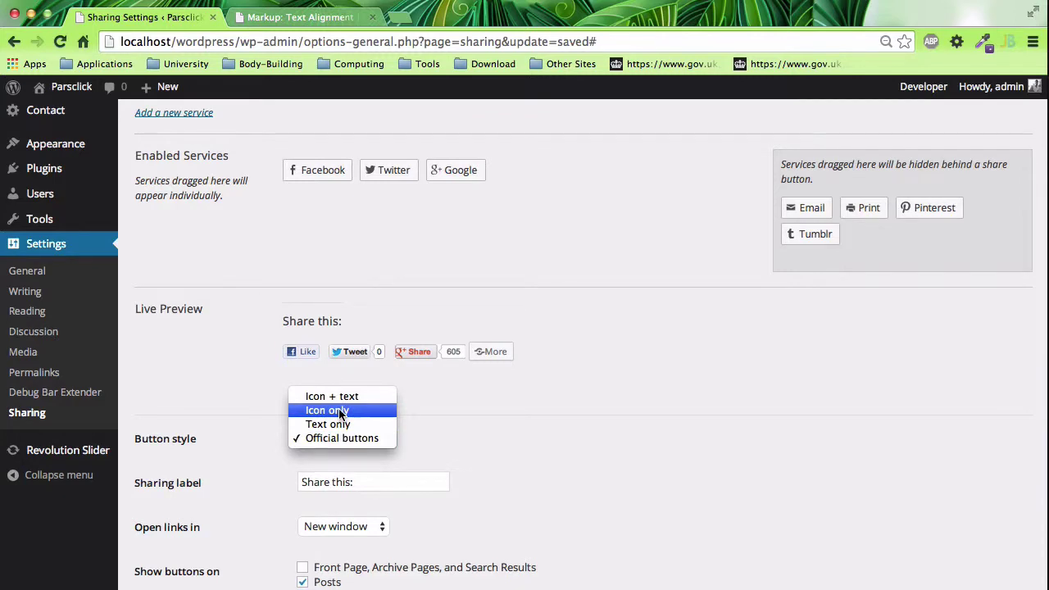
left_click(326, 410)
scroll(582, 395, "down", 6)
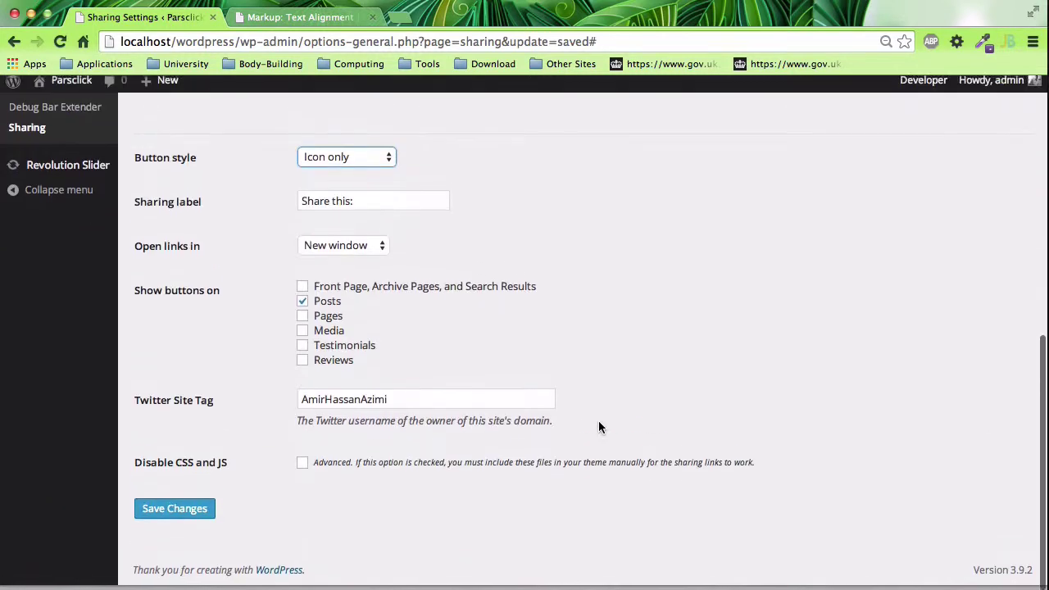
left_click(178, 518)
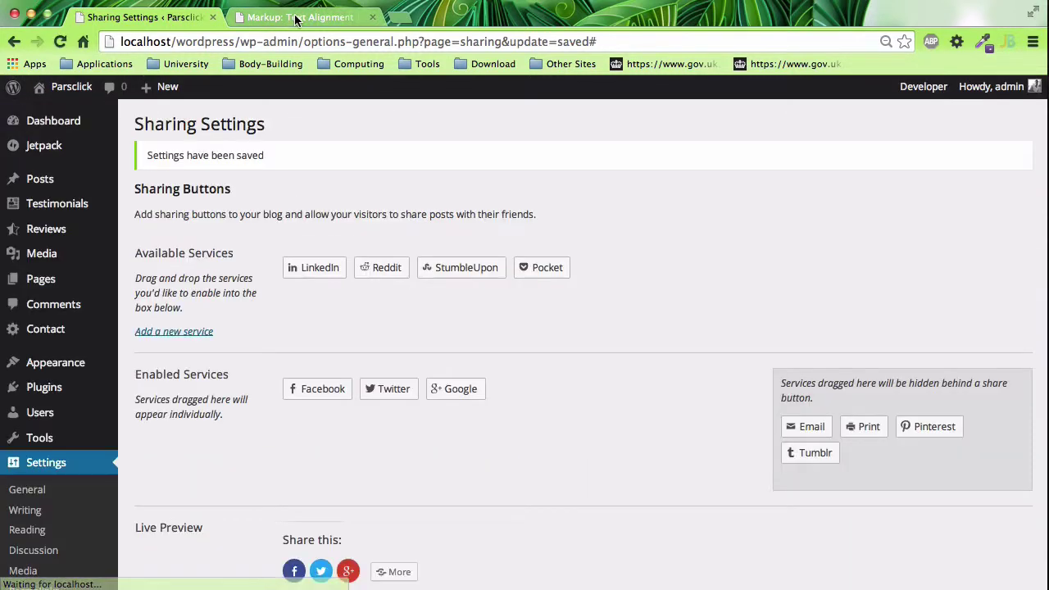
Reload the Markup: Text Alignment post to verify the round Facebook, Twitter and Google+ icons.
left_click(292, 23)
key("super+r")
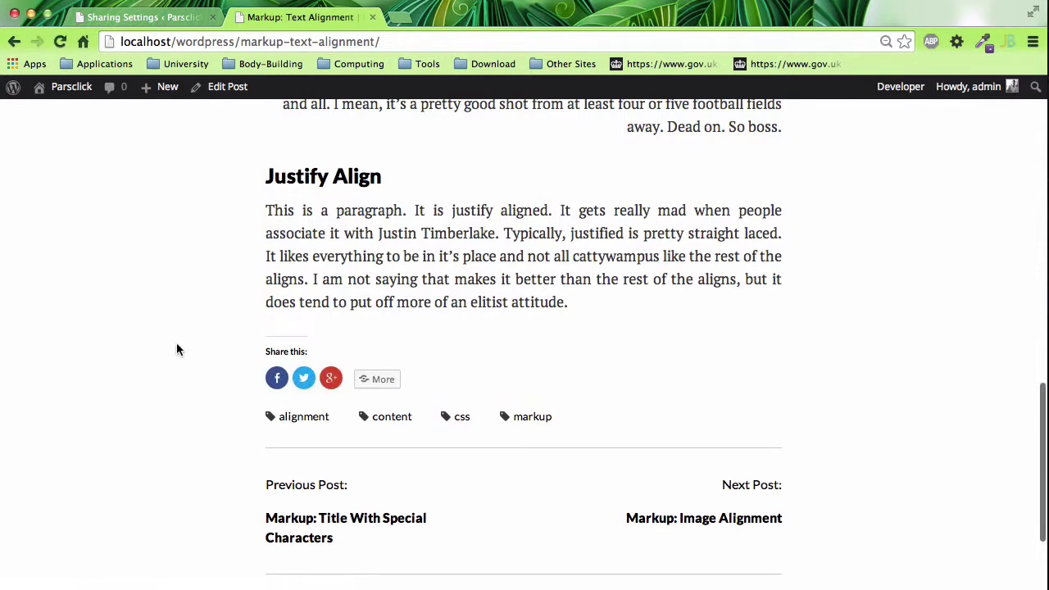
left_click(164, 18)
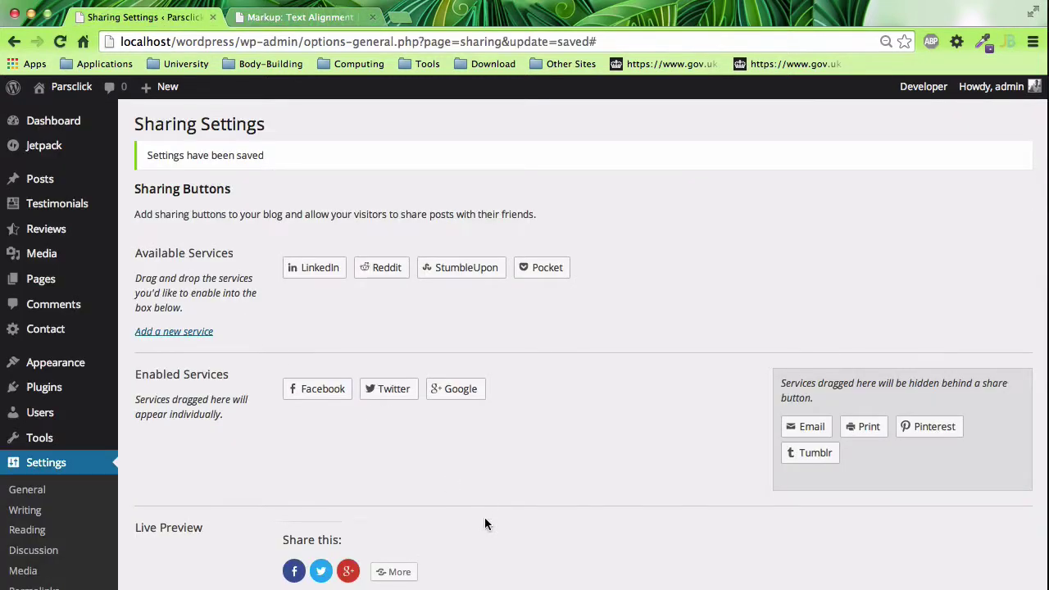
scroll(484, 519, "down", 10)
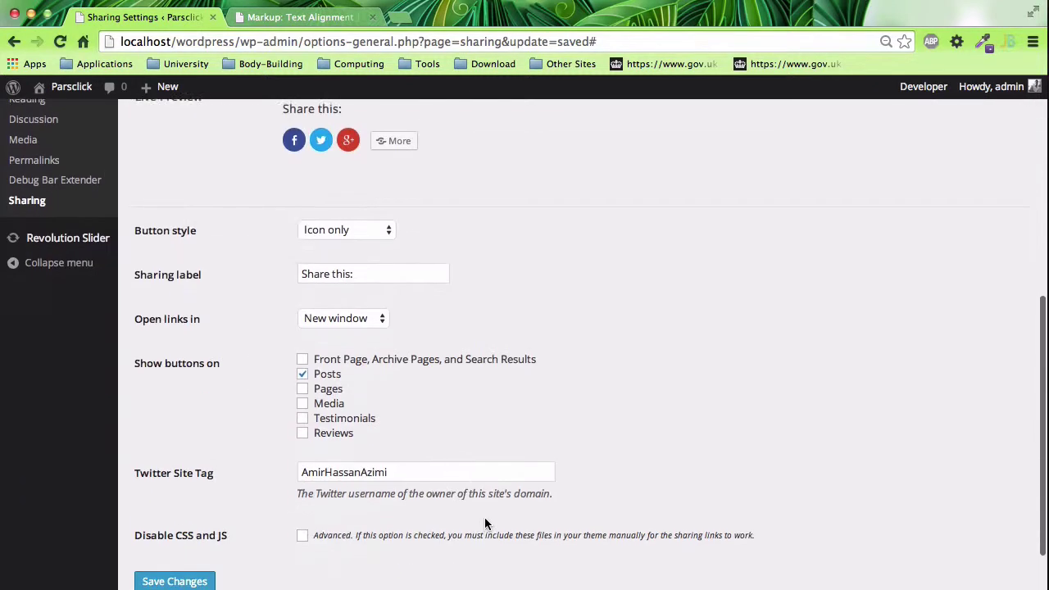
scroll(485, 517, "up", 10)
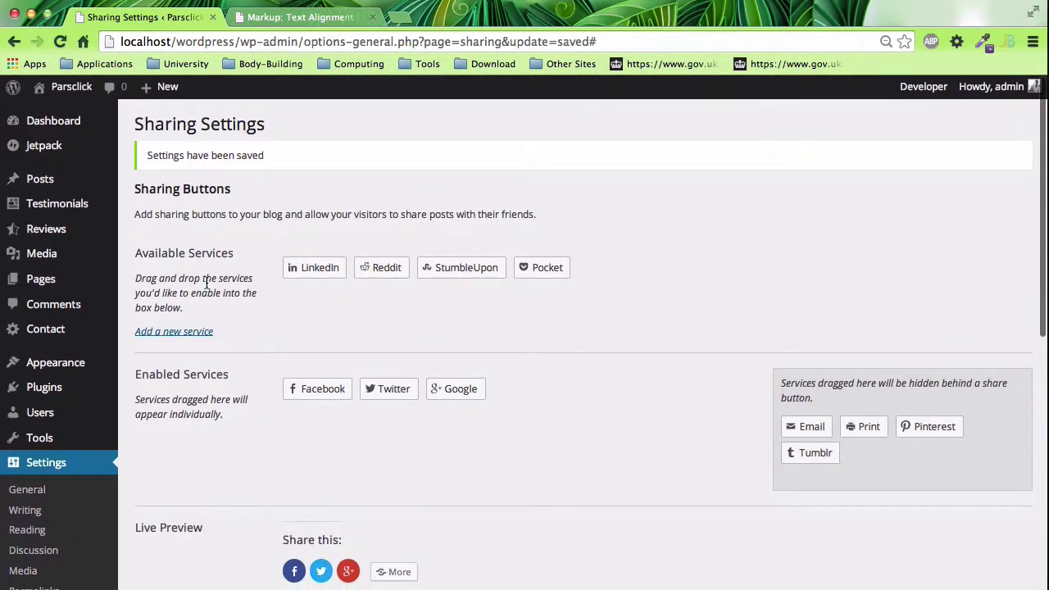
Open Jetpack's Settings page and scroll through its 34 modules, including Sharing.
left_click(37, 145)
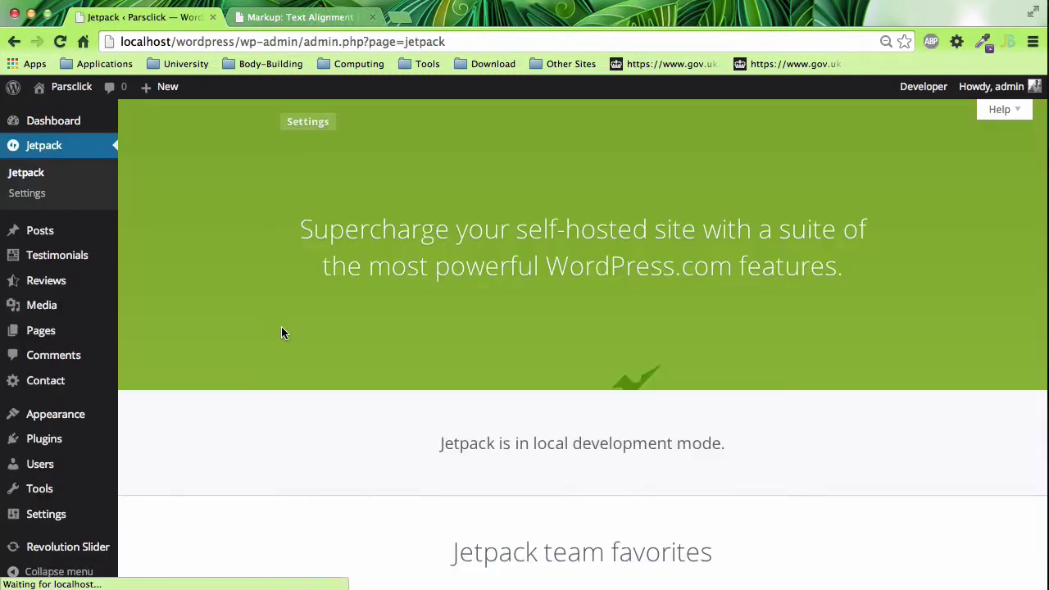
left_click(303, 123)
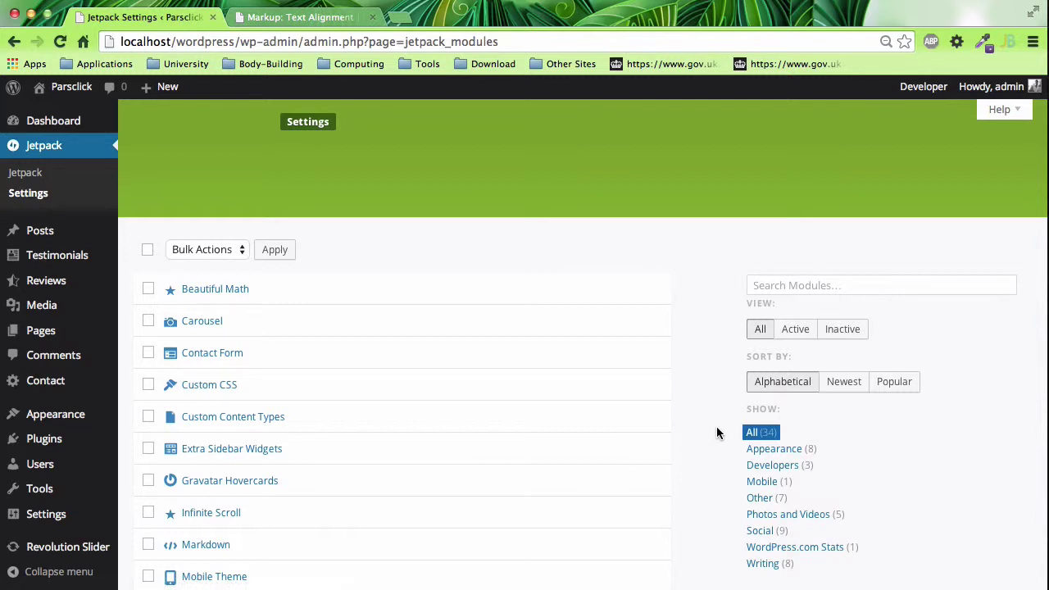
scroll(716, 427, "down", 5)
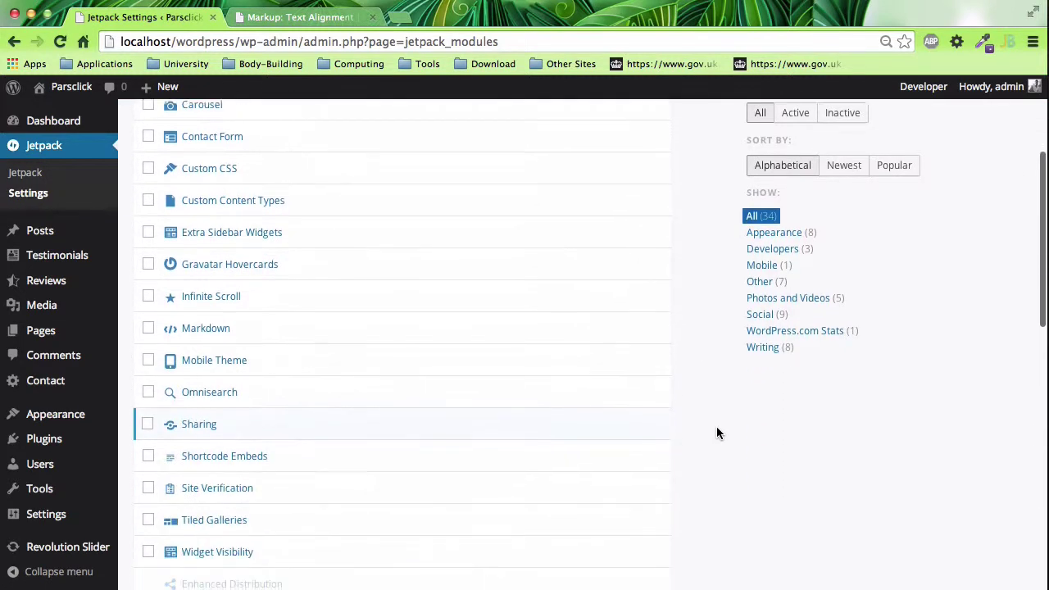
scroll(716, 427, "up", 3)
scroll(716, 426, "up", 1)
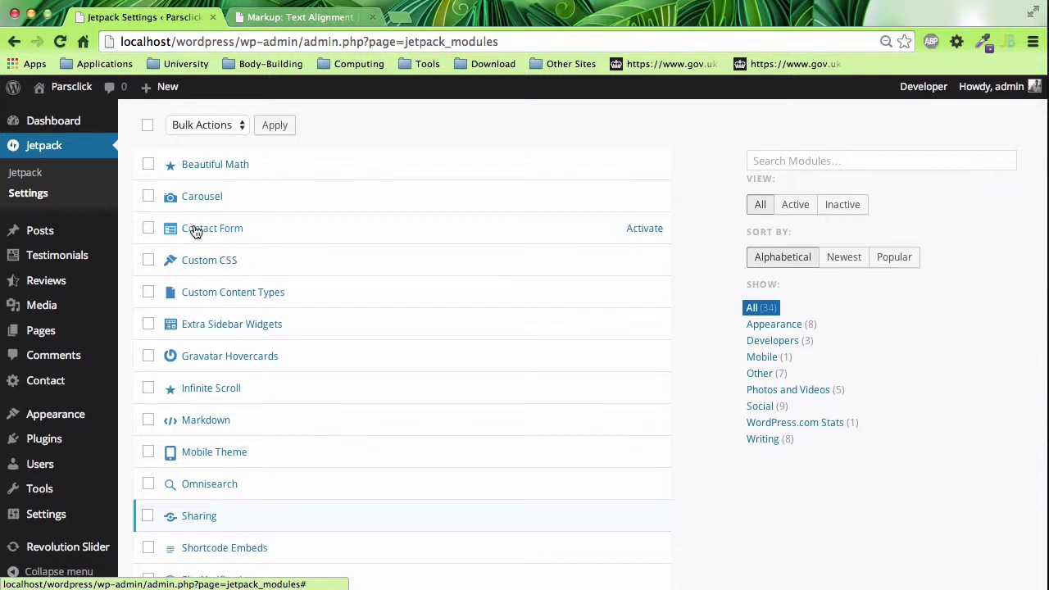
scroll(229, 354, "down", 5)
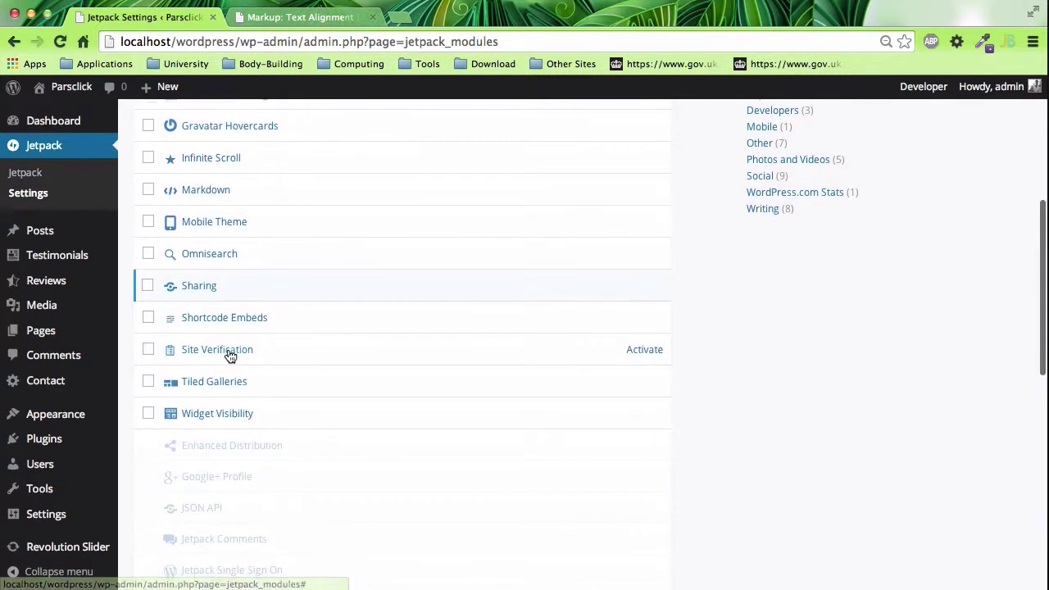
scroll(230, 354, "down", 1)
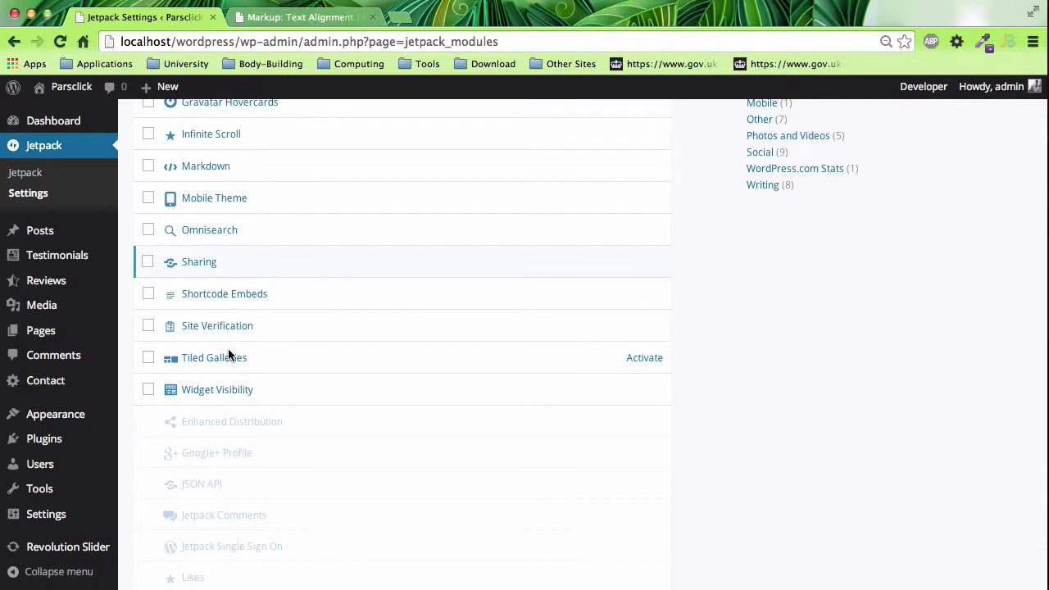